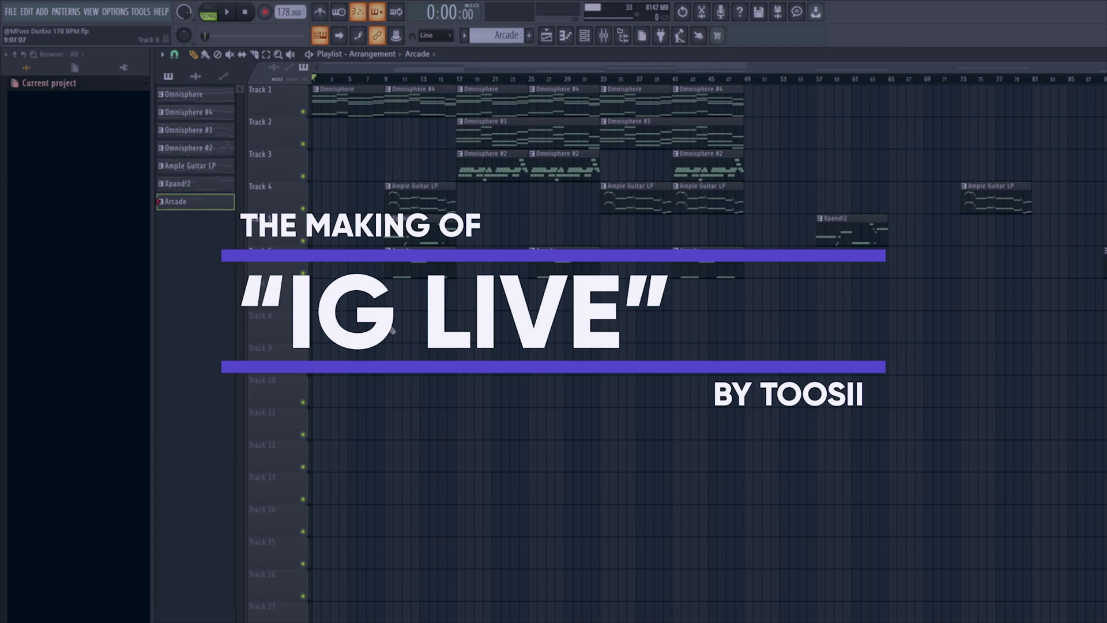
- Open the notes of the first Omnisphere clip on Track 1 in the piano roll and clear the time selection
double_click(345, 105)
scroll(389, 196, "left", 3)
scroll(353, 130, "up", 3)
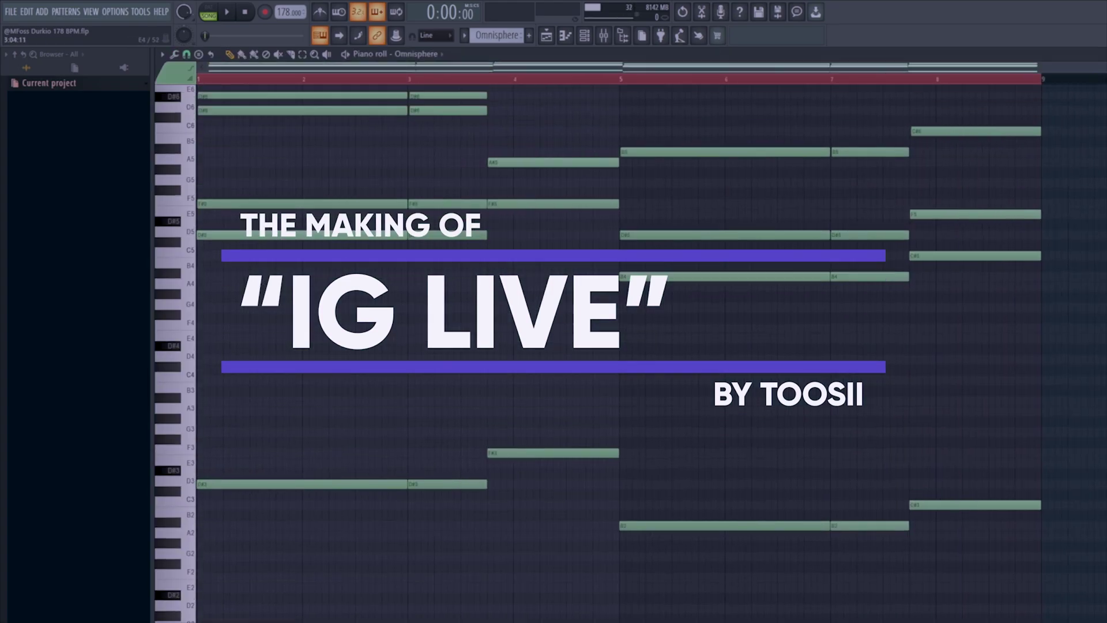
right_click(316, 82)
scroll(321, 227, "up", 3)
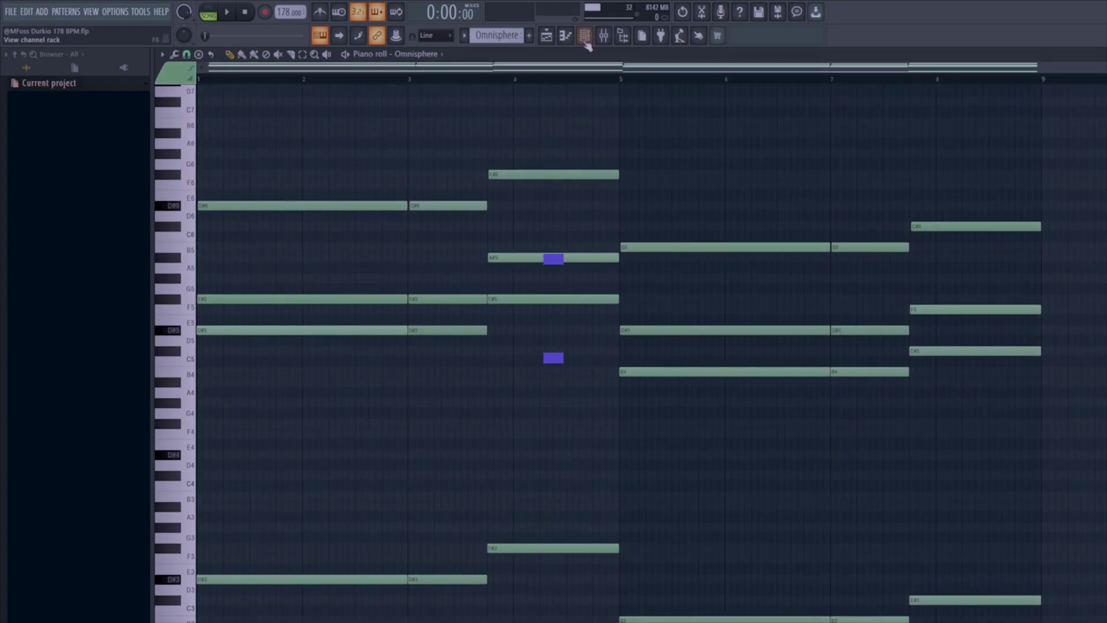
- Check which Keyscape patch the Omnisphere channel uses, then close the instrument
key("F6")
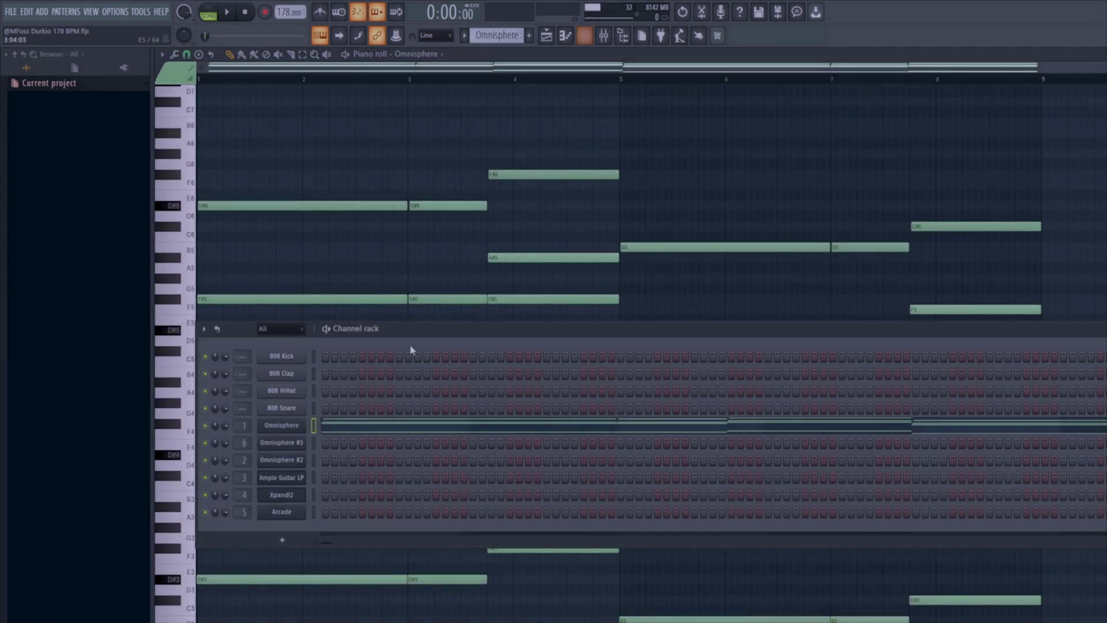
left_click(302, 443)
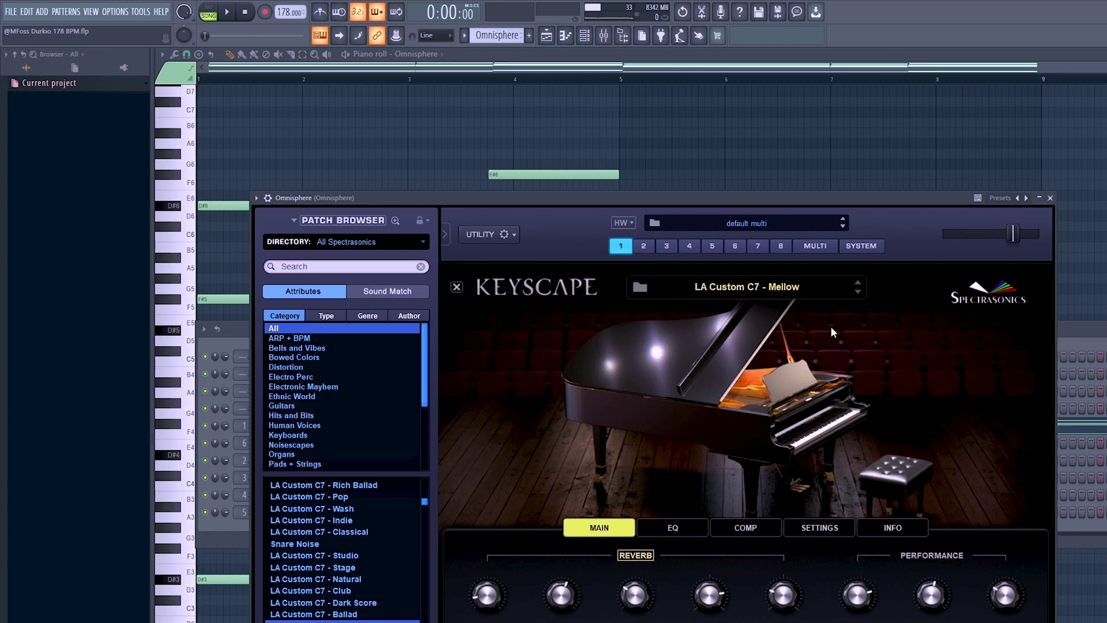
left_click(1052, 199)
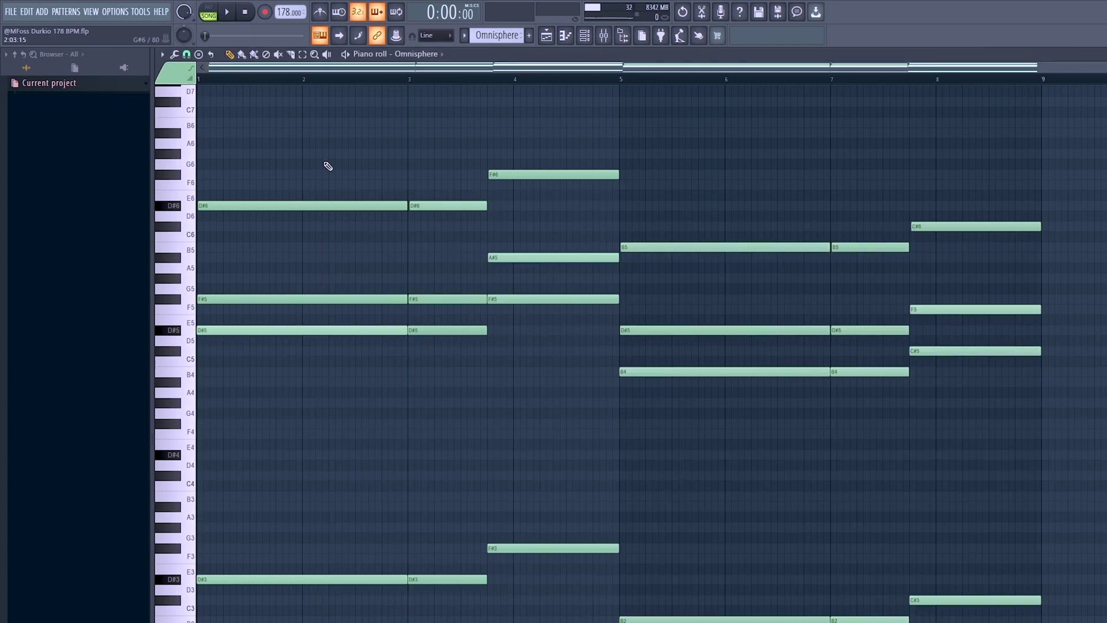
- Play back the Omnisphere chord progression in the piano roll
key("space")
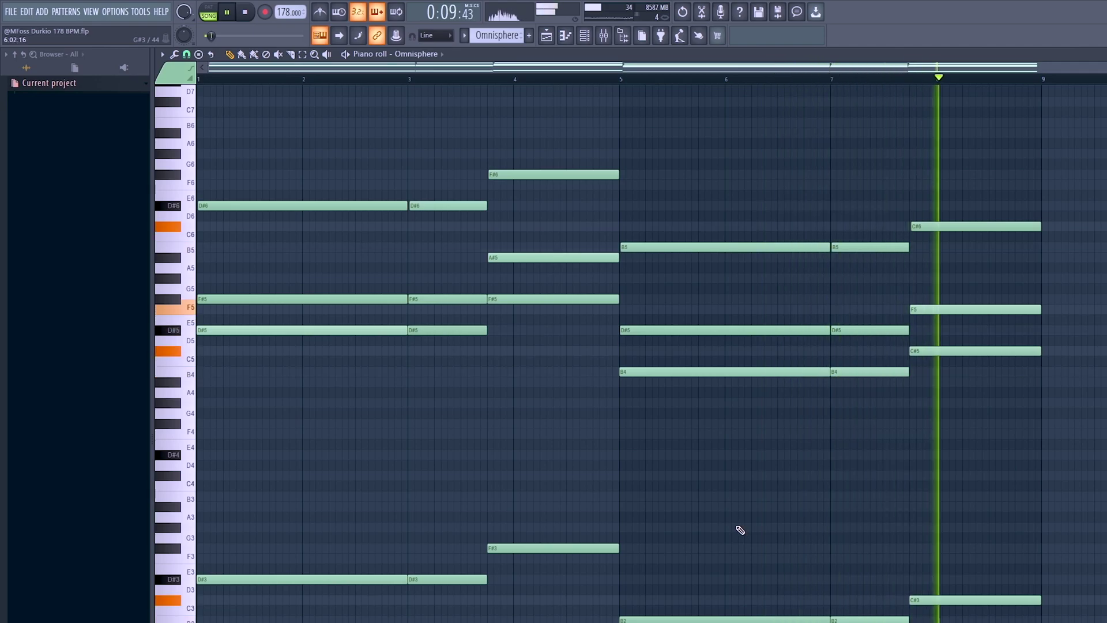
key("space")
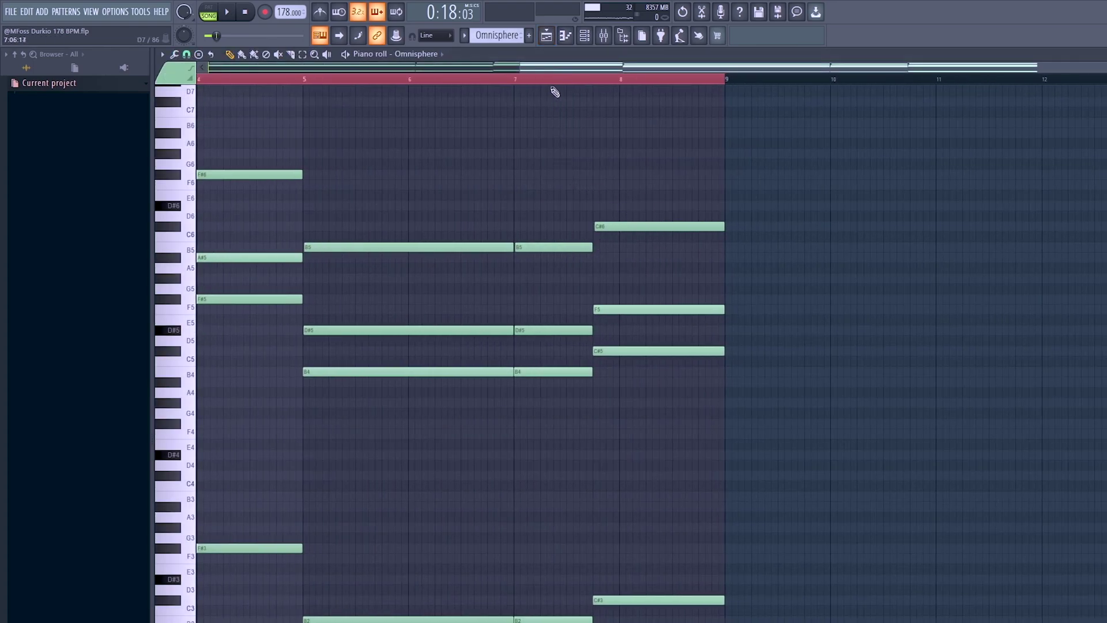
key("space")
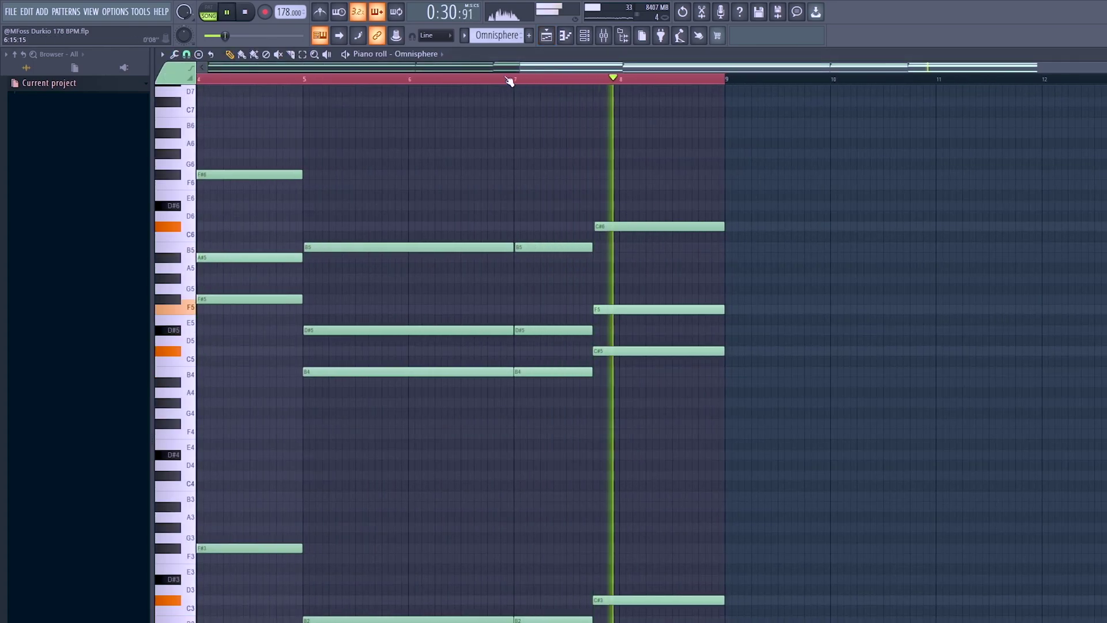
- Open the Omnisphere #4 clip in the piano roll and play its ending from bar 7
left_click(545, 37)
key("space")
double_click(439, 98)
scroll(620, 308, "left", 5)
left_click(834, 80)
key("space")
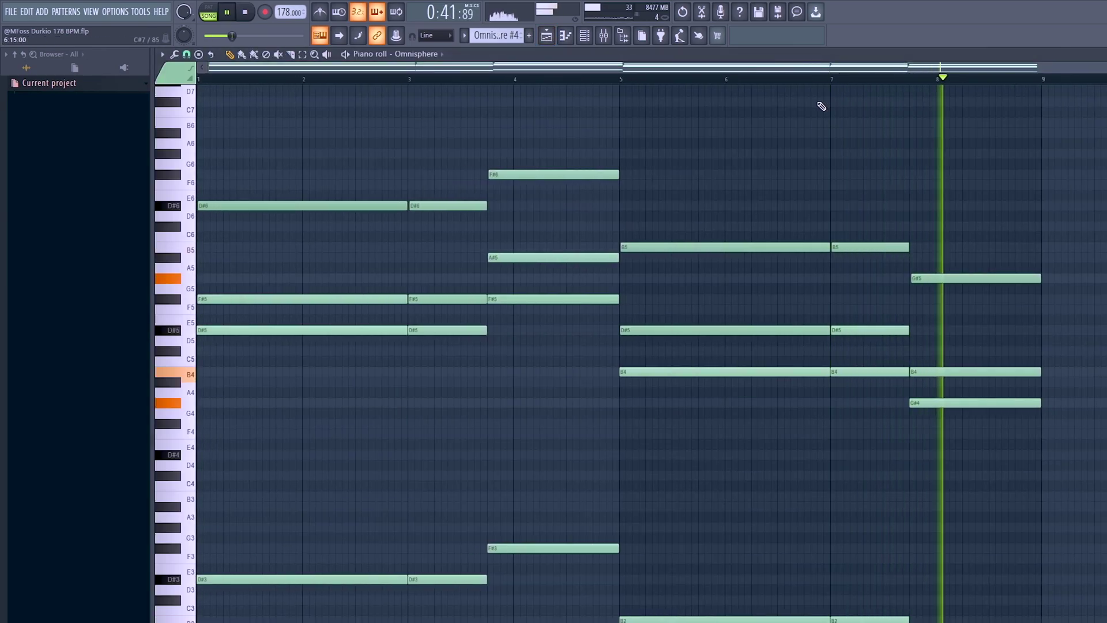
key("space")
- Return the playhead to the start of the arrangement and reopen the first Omnisphere clip's notes
left_click(546, 36)
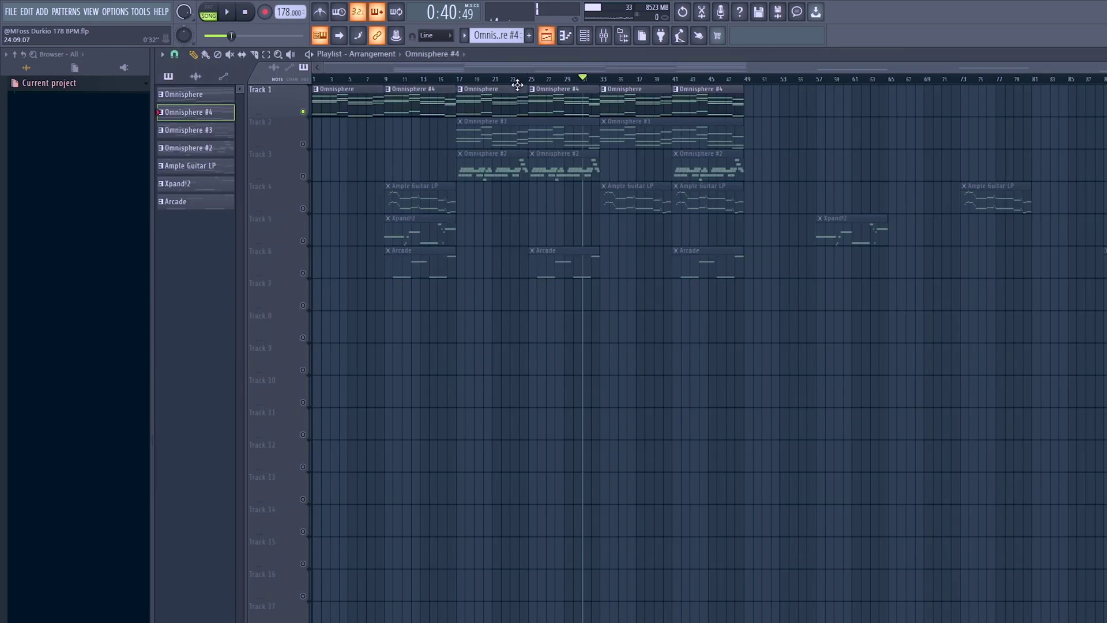
left_click(425, 79)
left_click_drag(426, 82, 314, 83)
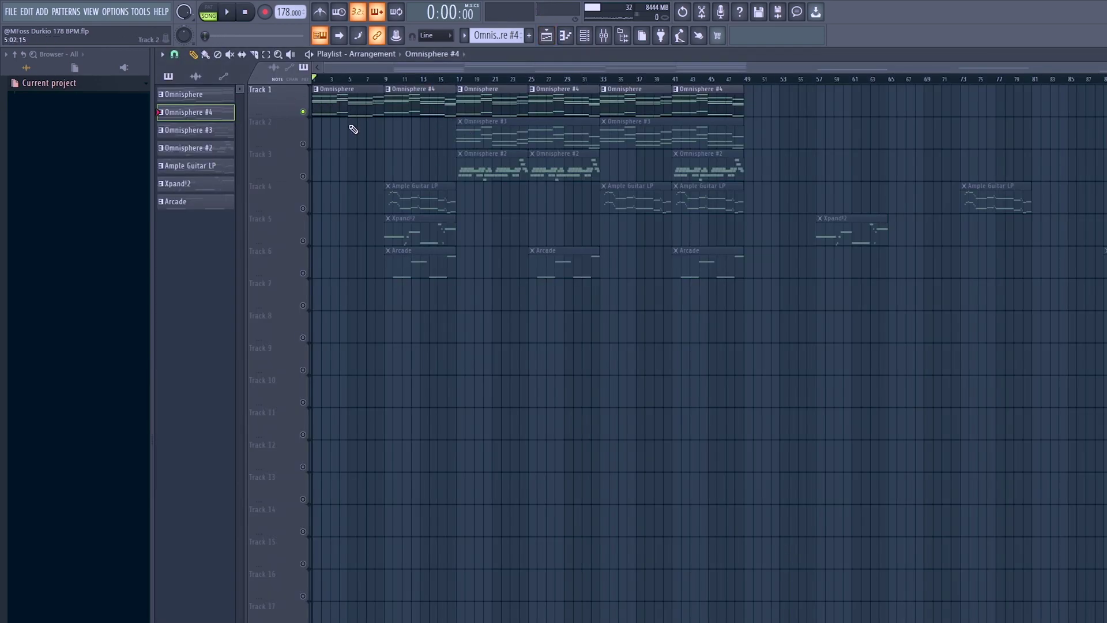
left_click_drag(450, 82, 306, 82)
double_click(325, 97)
- Select the bass notes, try raising the first D#3 note by two octaves, and audition the D#5 key
left_click_drag(1062, 596, 196, 480)
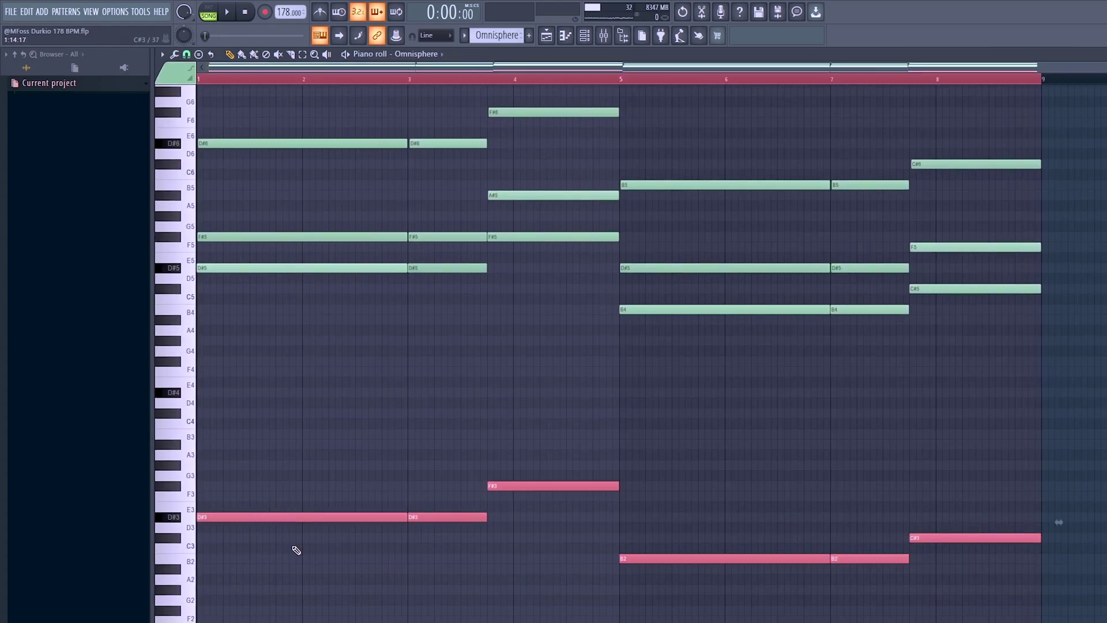
left_click(267, 549)
left_click(240, 517)
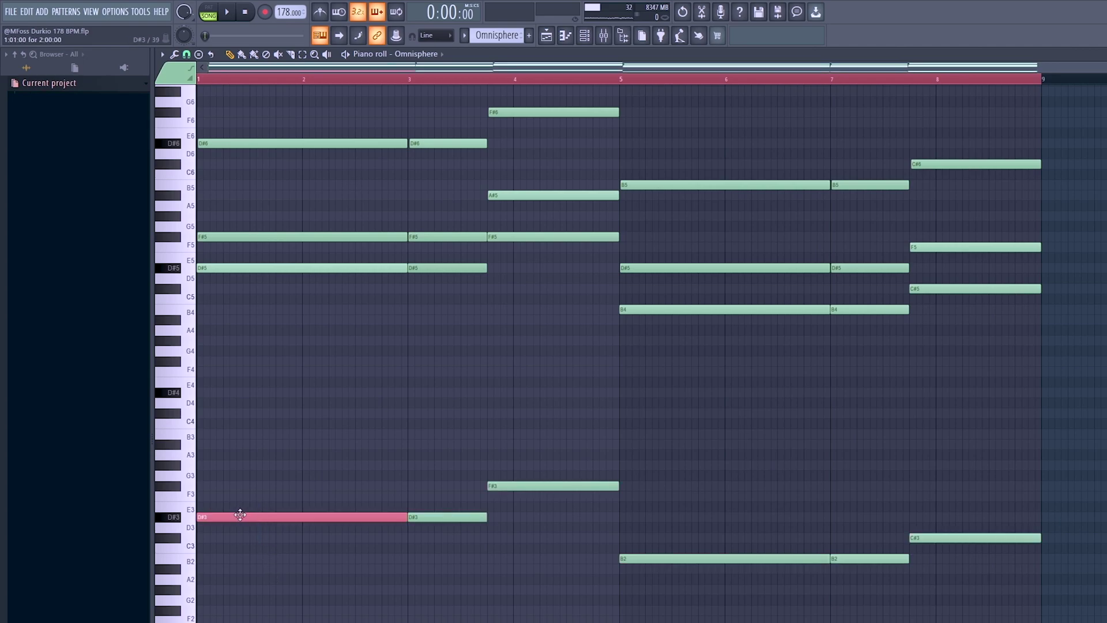
key("ctrl+Up")
key("ctrl+Up")
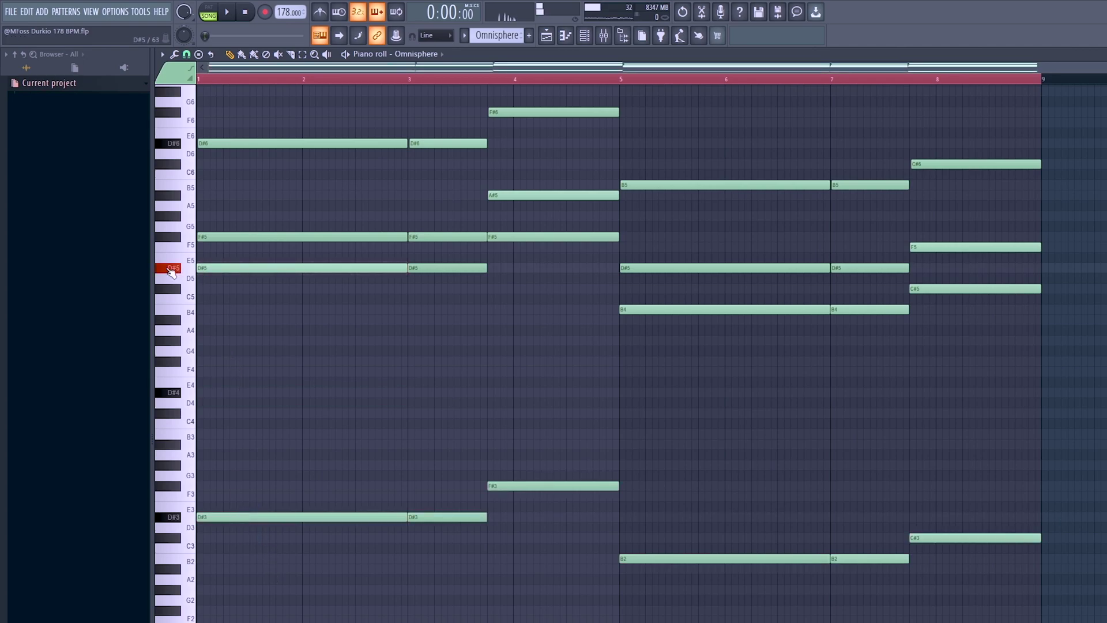
left_click(175, 274)
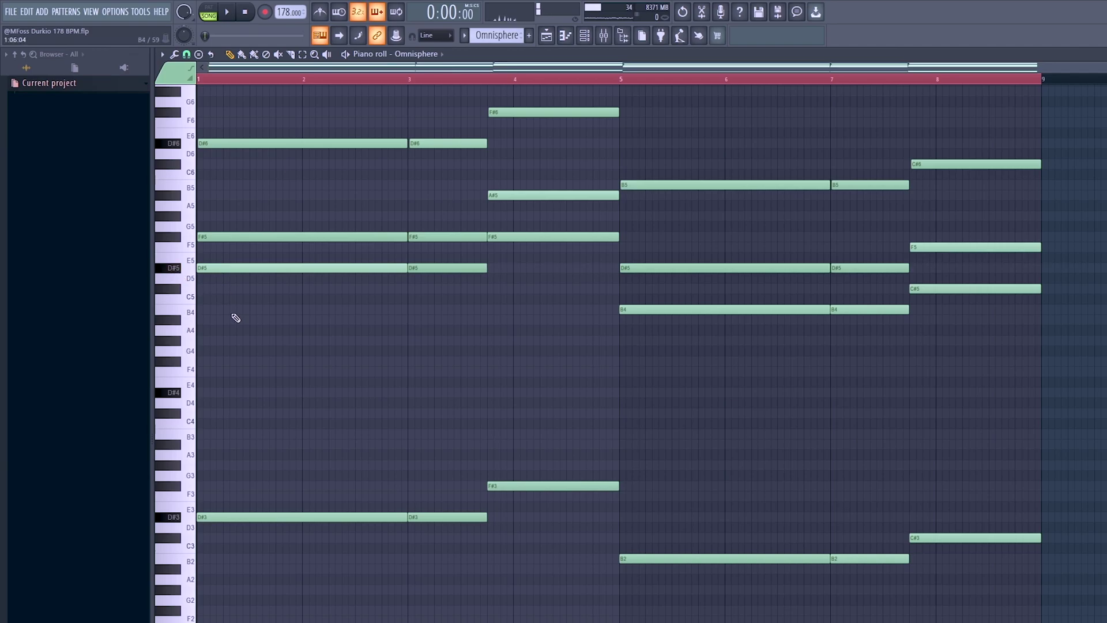
- Try moving the first chord's D#6 top note down to A#5 and play the result
scroll(231, 300, "up", 2)
left_click_drag(231, 205, 211, 259)
key("space")
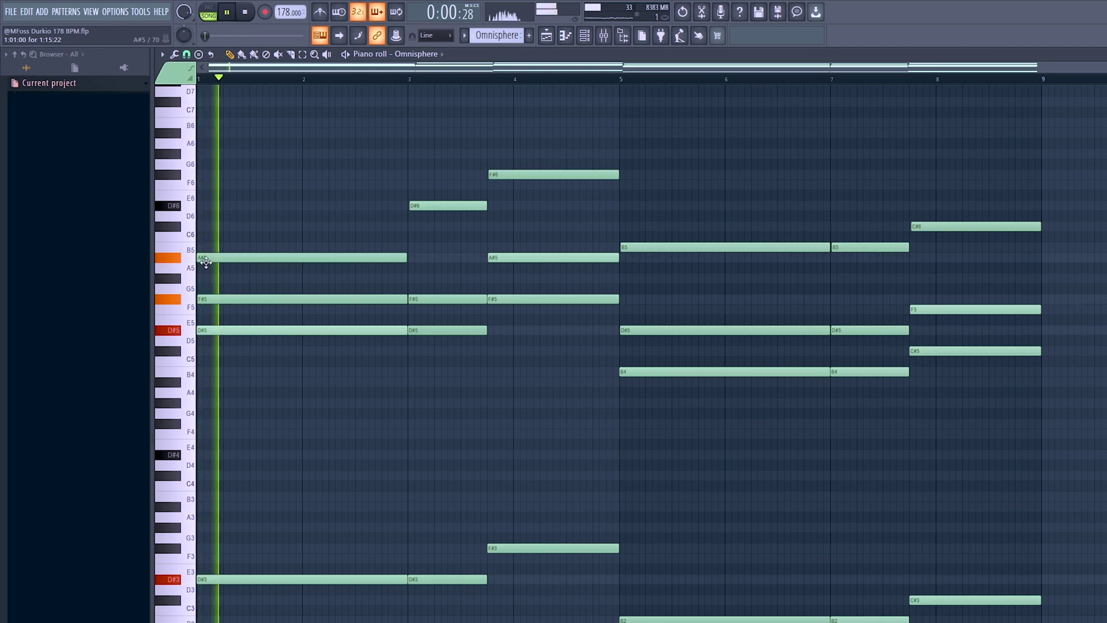
key("space")
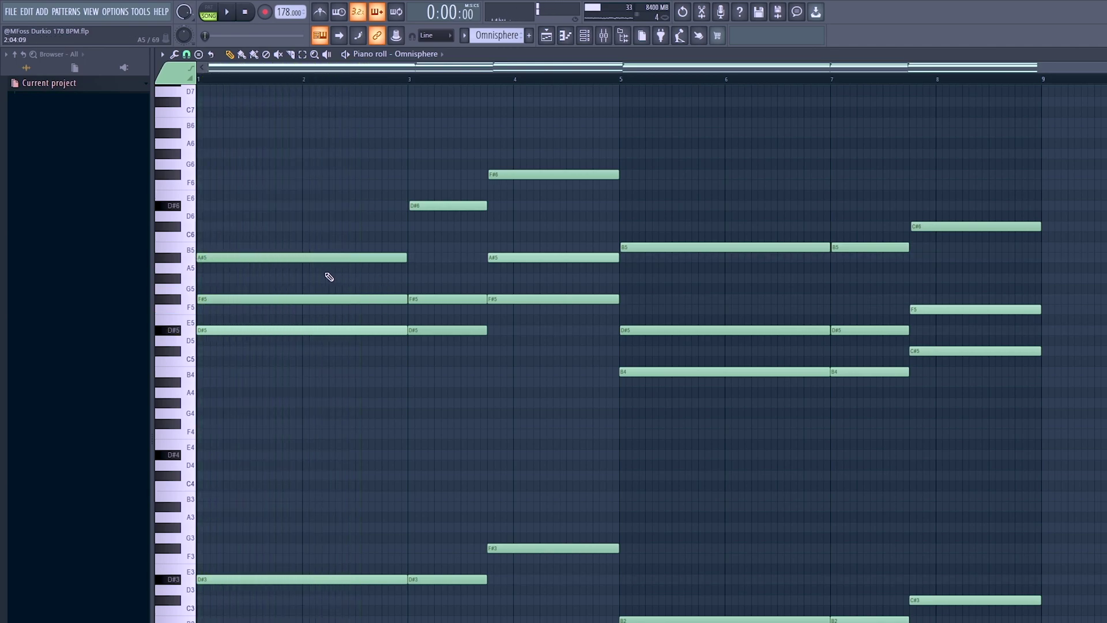
- Compare the first chord with and without its A#5 note by deleting, redrawing and deleting it again
right_click(311, 258)
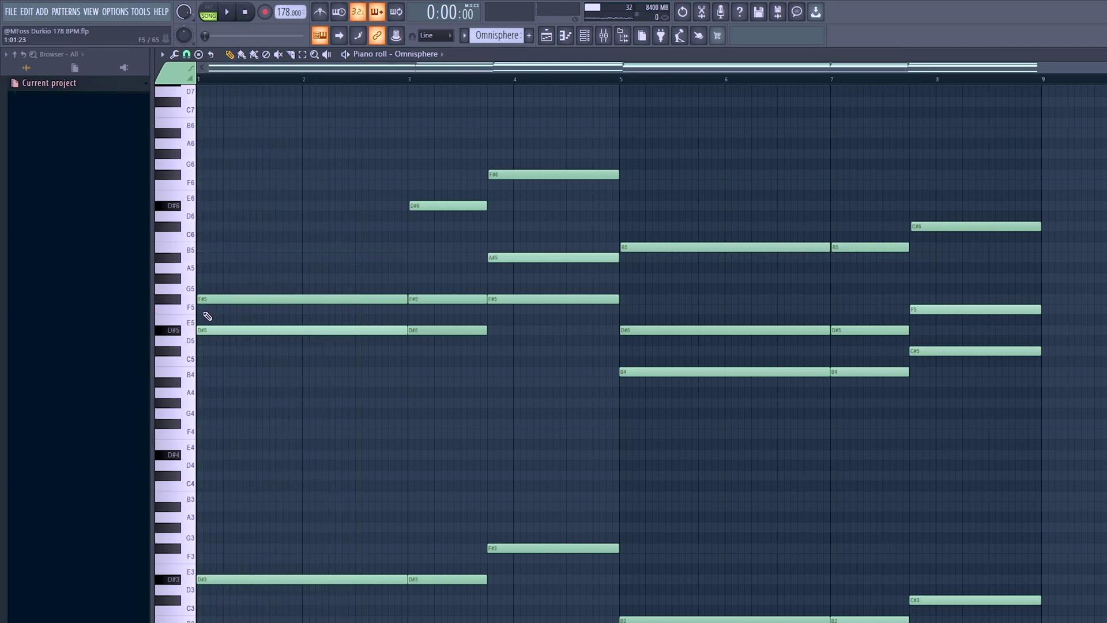
left_click(203, 258)
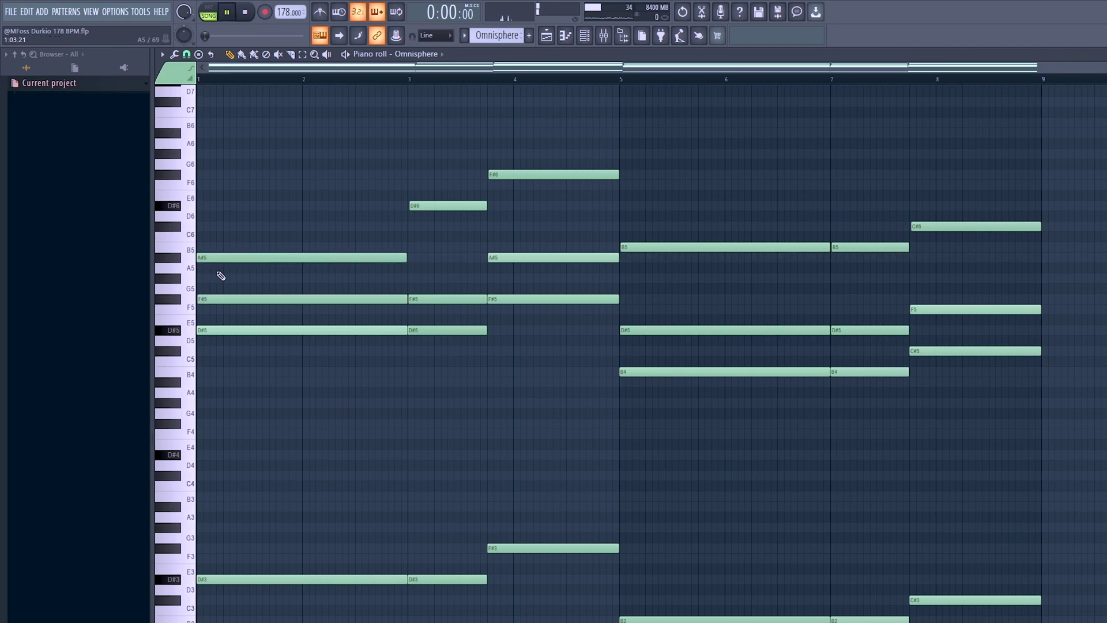
key("space")
right_click(260, 257)
key("space")
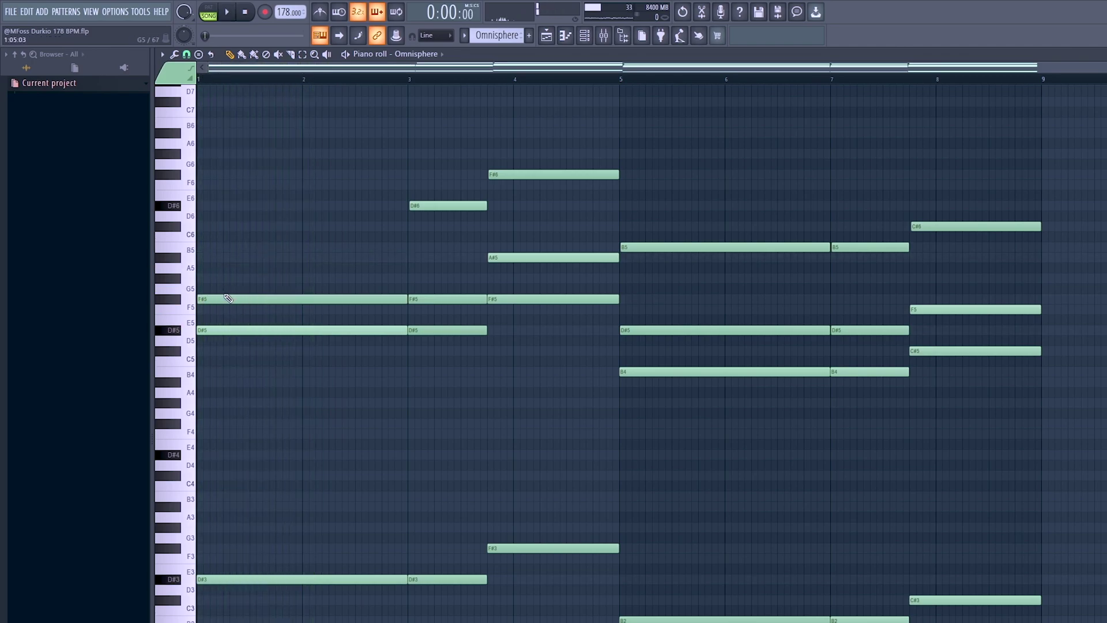
- Play the first chord, then add a D#6 note an octave above its D#5
key("space")
key("space")
left_click(225, 330)
key("ctrl+Up")
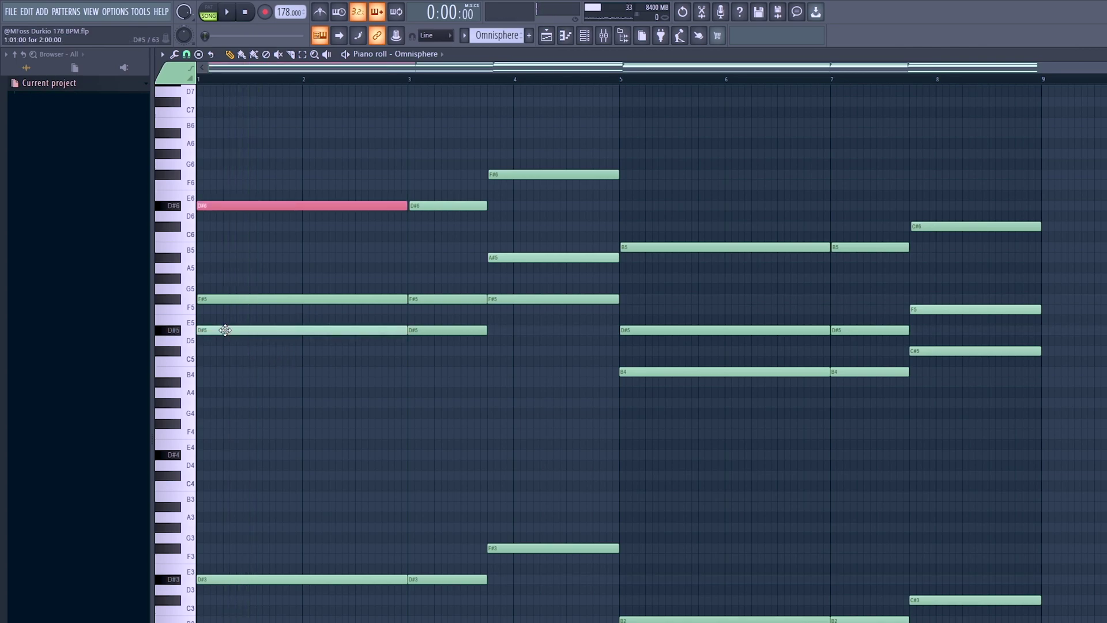
- Try the first chord without its D#6 top note, undo the deletion, and audition the D#6 key
left_click(249, 233, "ctrl")
right_click(260, 206)
key("ctrl+z")
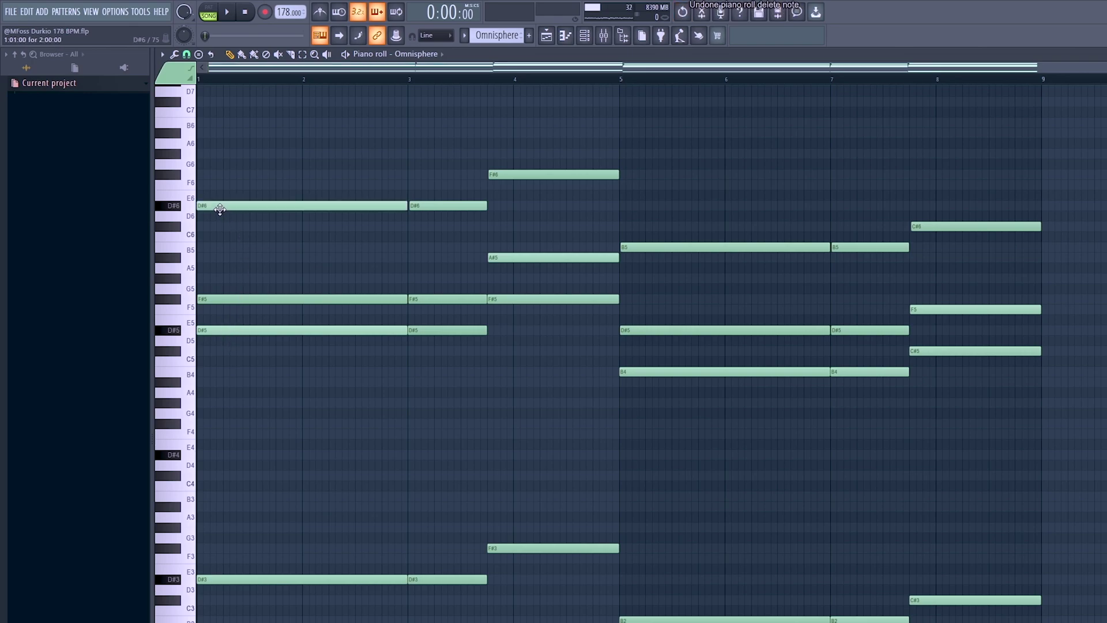
left_click(220, 206)
left_click(237, 245, "ctrl")
right_click(212, 204)
left_click_drag(200, 205, 202, 205)
left_click(176, 206)
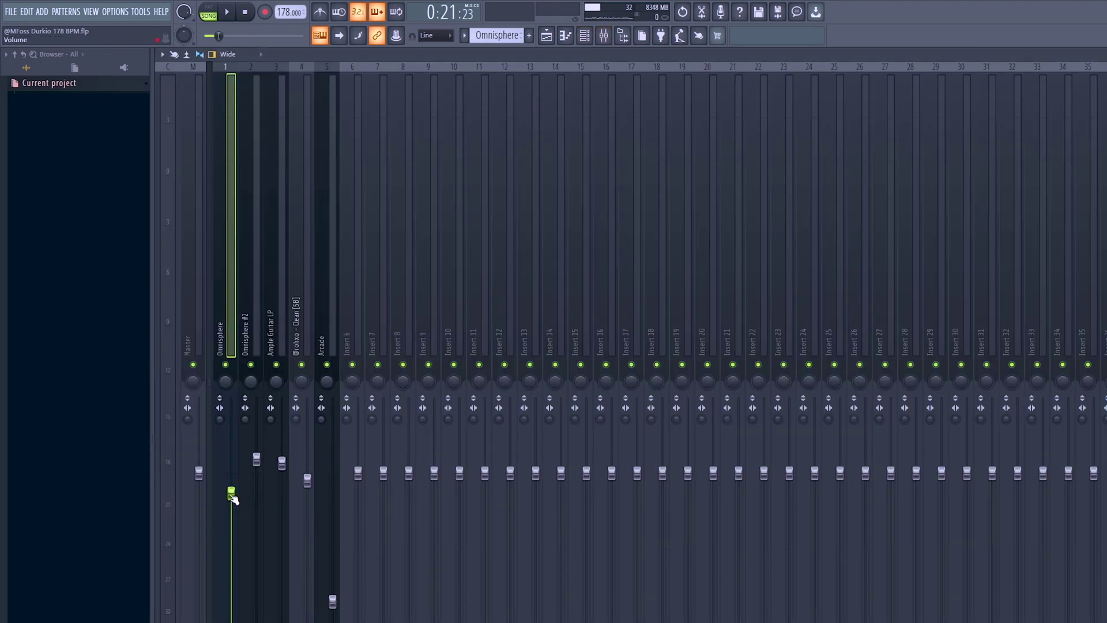
- Inspect the Fruity Parametric EQ 2 and Fruity Reeverb 2 settings on the Omnisphere mixer track
left_click(1106, 98)
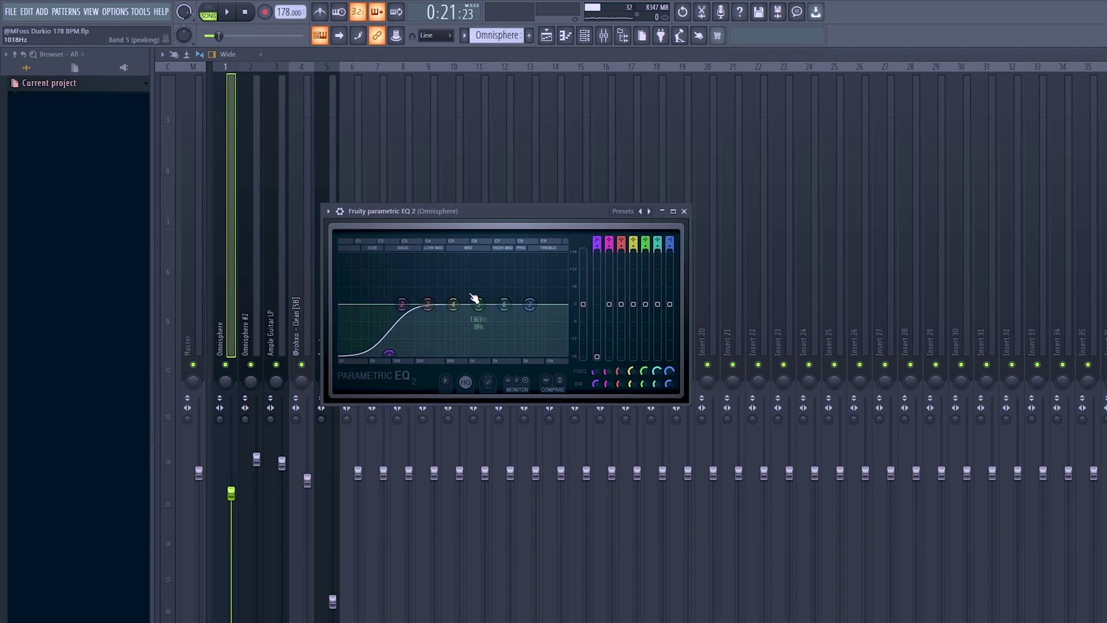
left_click(1106, 115)
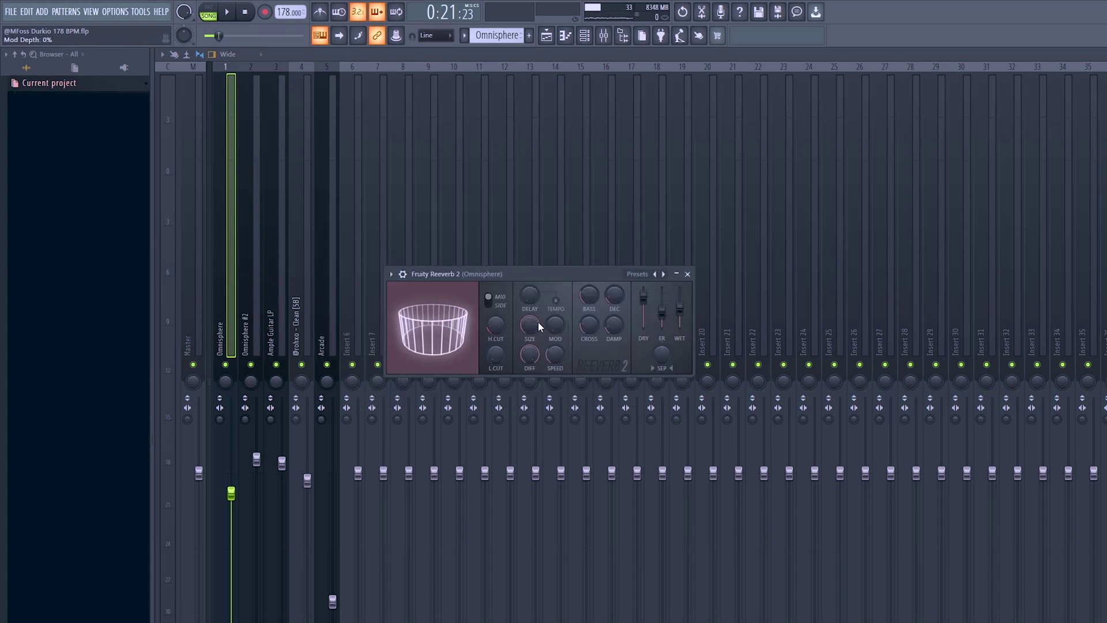
- Set the playhead to bar 17 and play the Omnisphere #3 clip with its notes open in the piano roll
left_click(546, 36)
left_click_drag(460, 82, 459, 83)
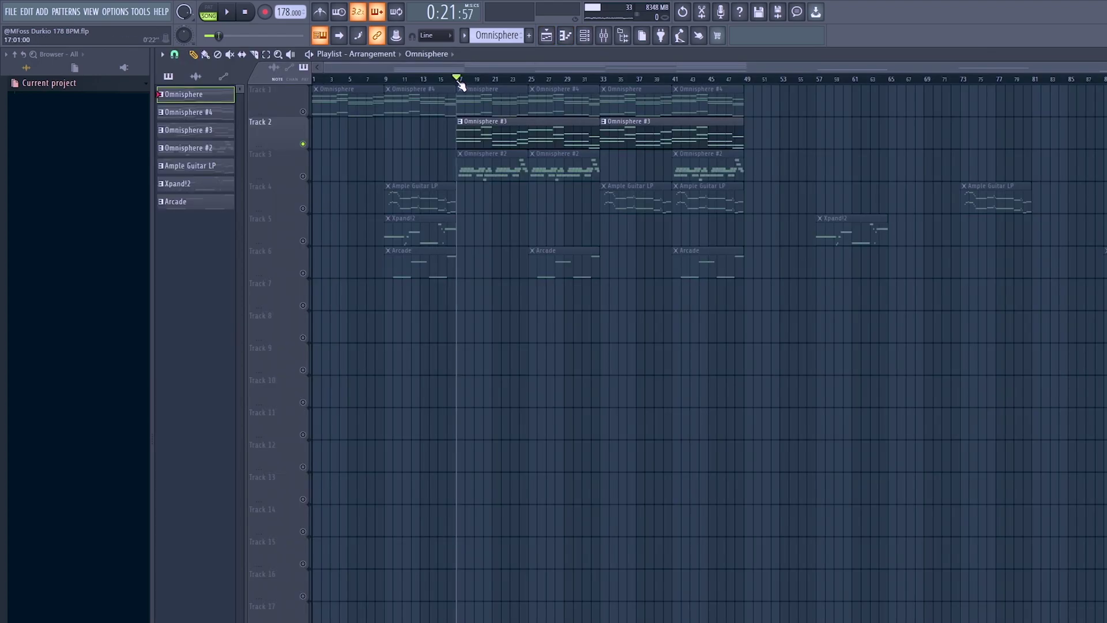
double_click(471, 125)
key("space")
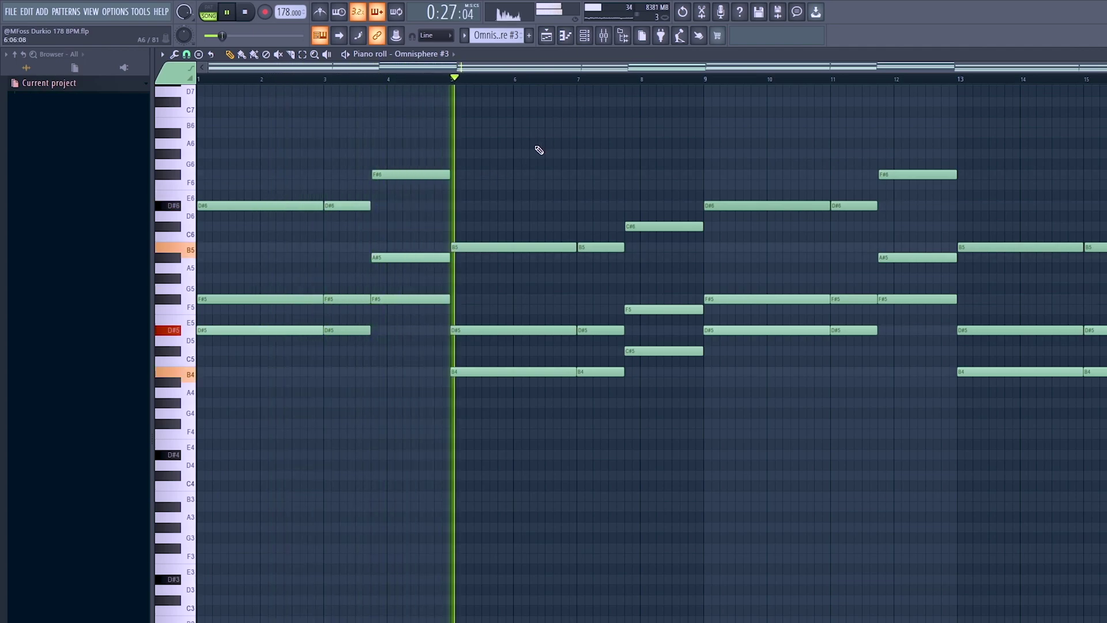
left_click(547, 37)
key("space")
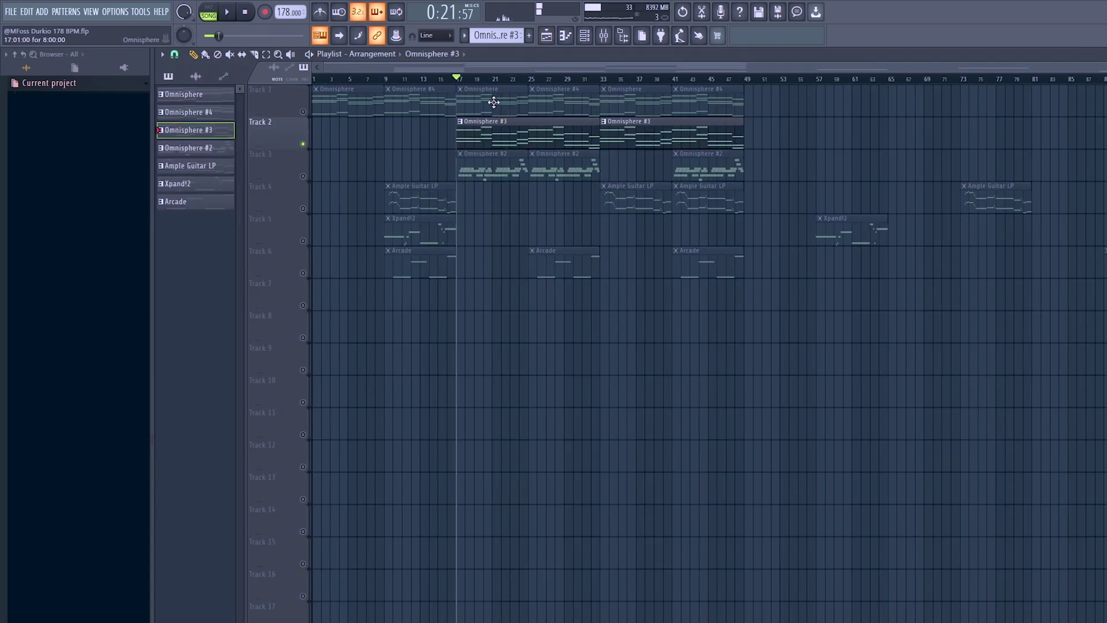
- Try adding a D#3 bass note under the first Omnisphere #3 chord and play it
double_click(491, 133)
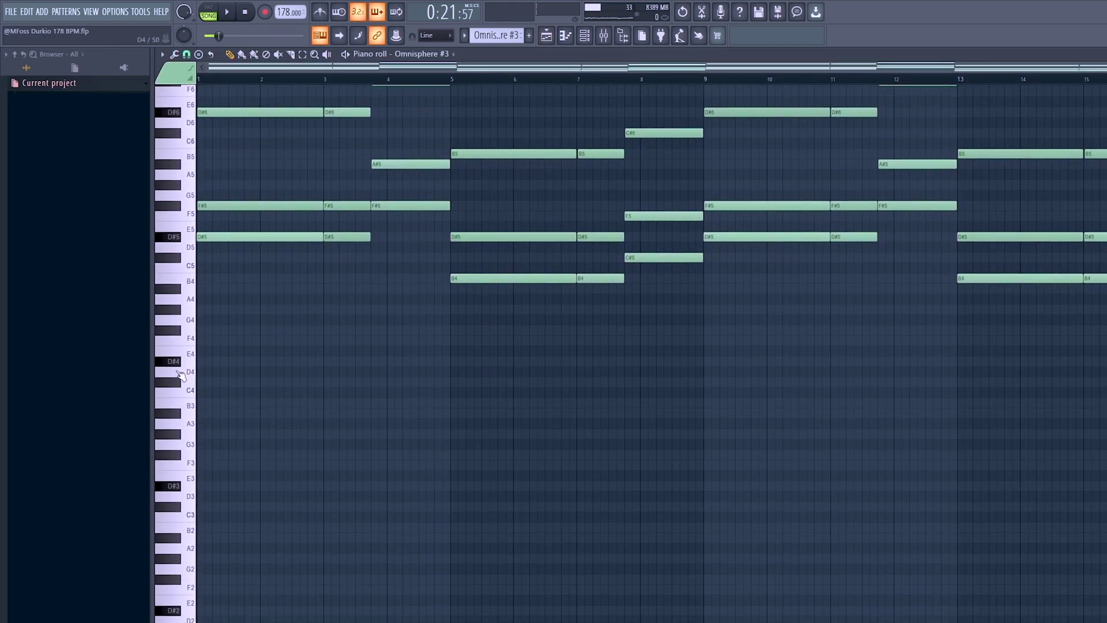
left_click(213, 487)
key("space")
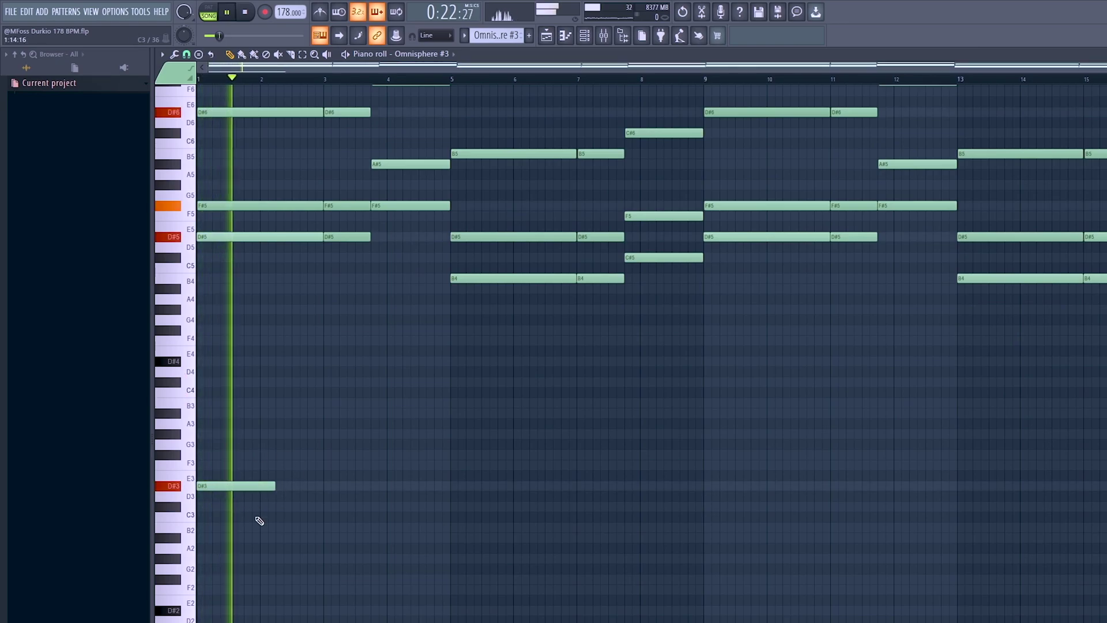
right_click(262, 486)
- Review the parametric EQ on the Omnisphere #3 mixer insert and load the Small Studio preset in its Fruity Reeverb 2
scroll(353, 460, "up", 3)
scroll(386, 461, "up", 1)
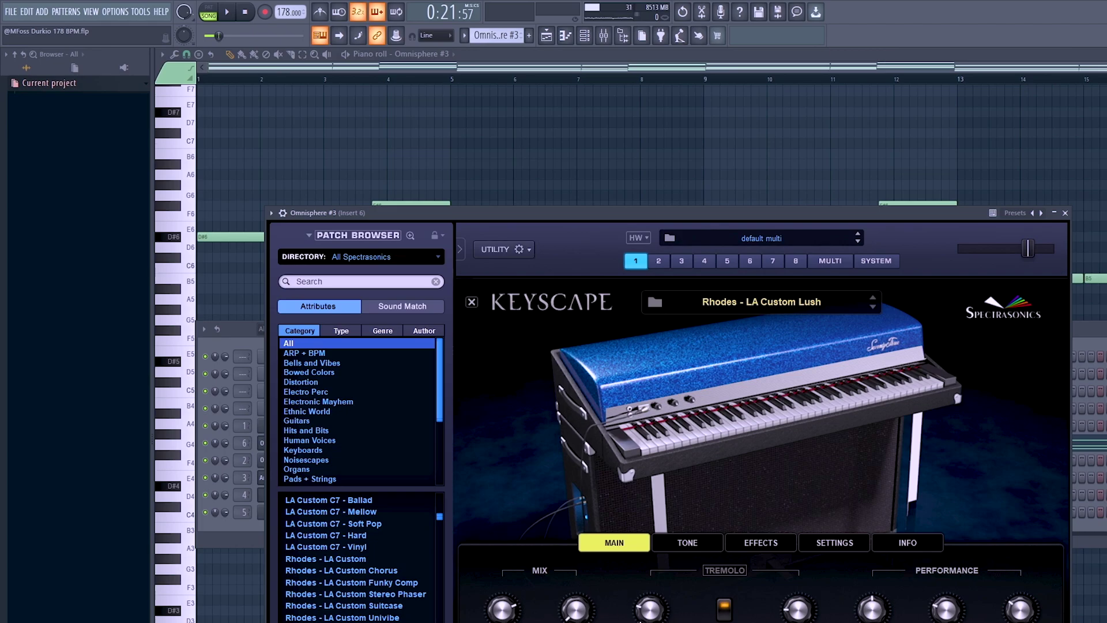
left_click(604, 35)
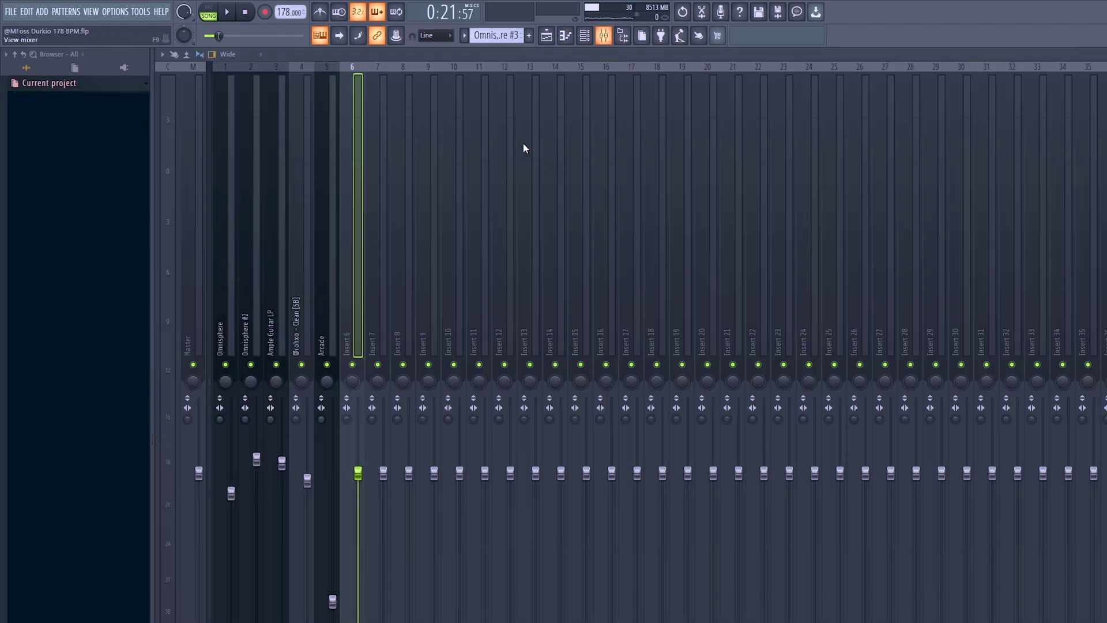
left_click_drag(400, 196, 412, 196)
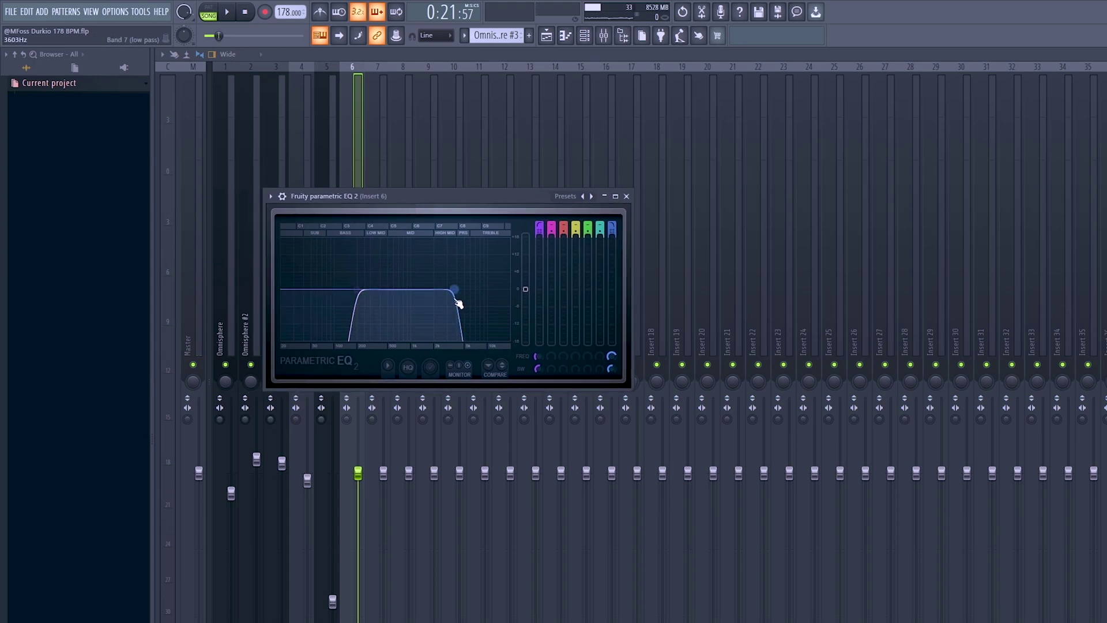
left_click(627, 198)
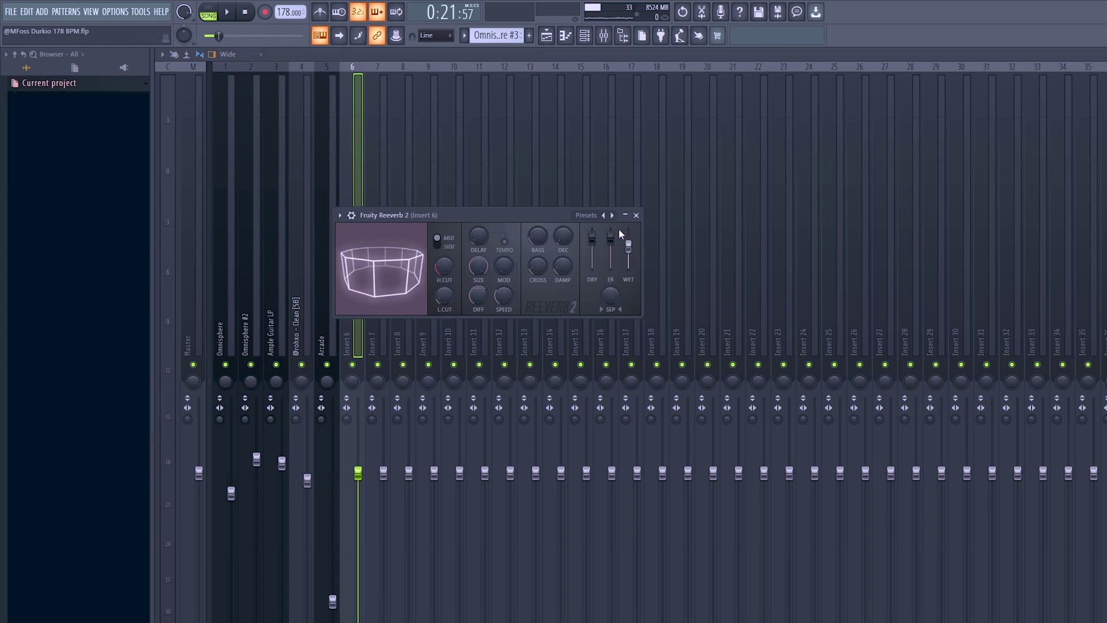
left_click(604, 215)
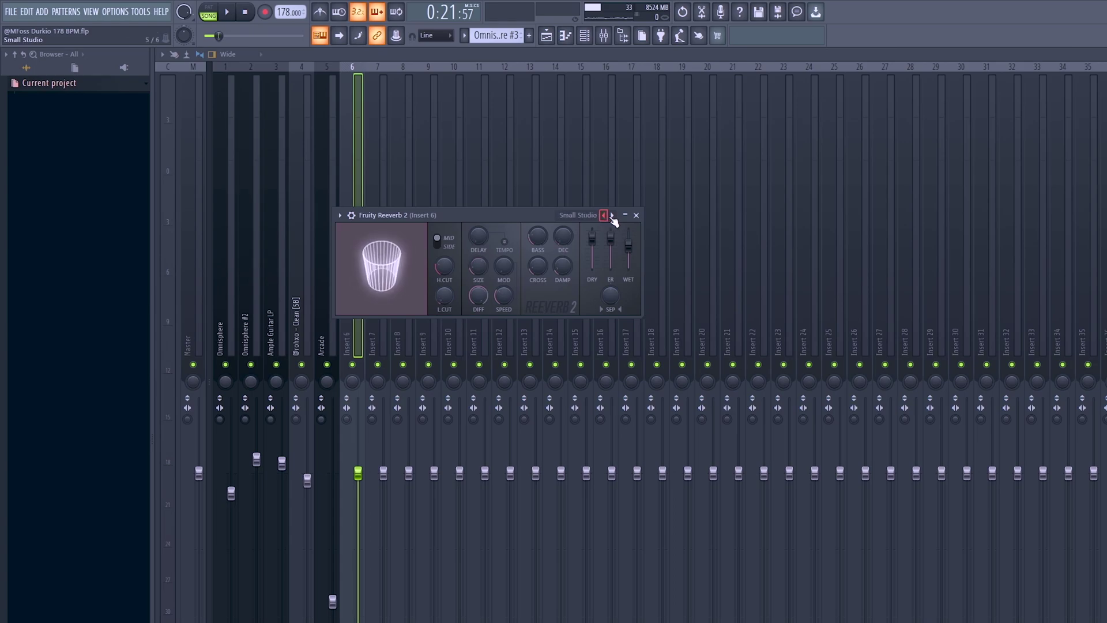
- Switch the Insert 6 Fruity Reeverb 2 to The Venue preset with room size 88, close it and play the layer
left_click_drag(479, 266, 478, 260)
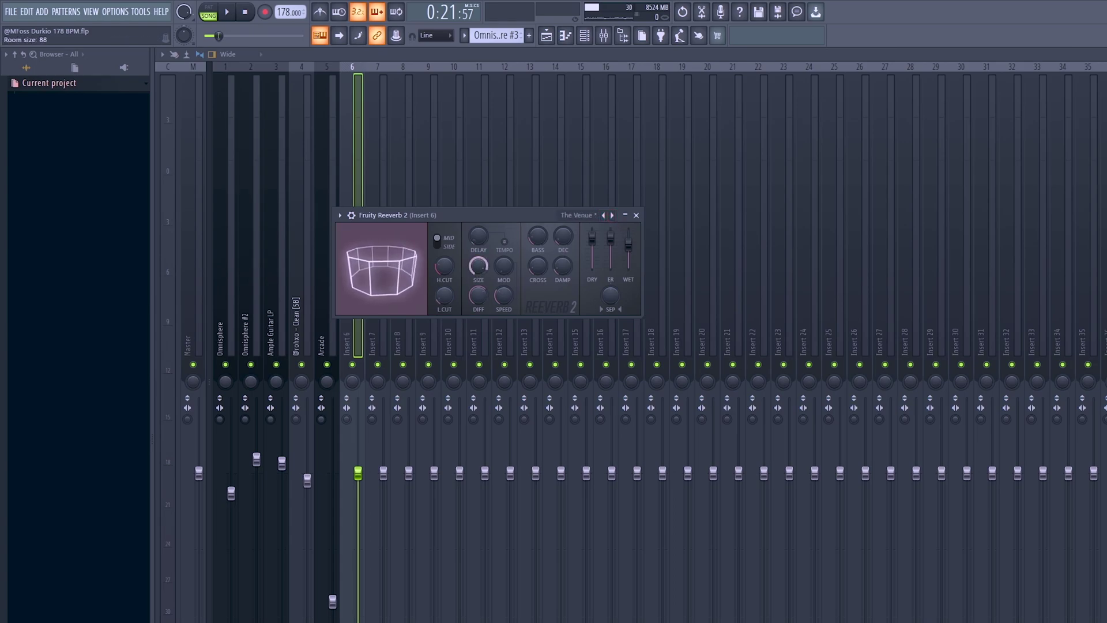
left_click(637, 216)
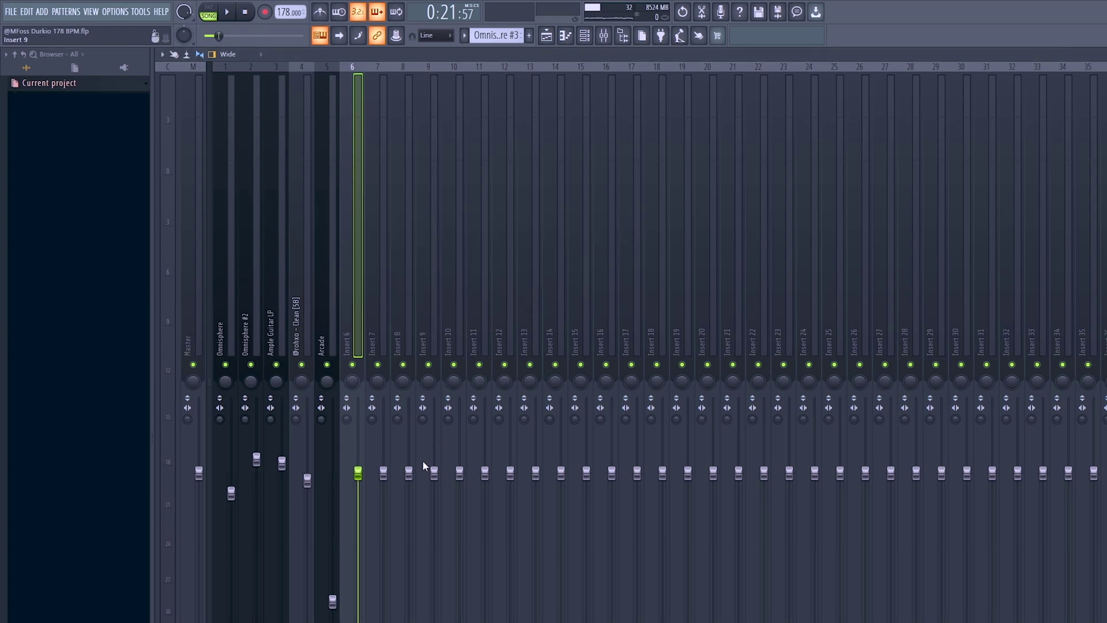
key("space")
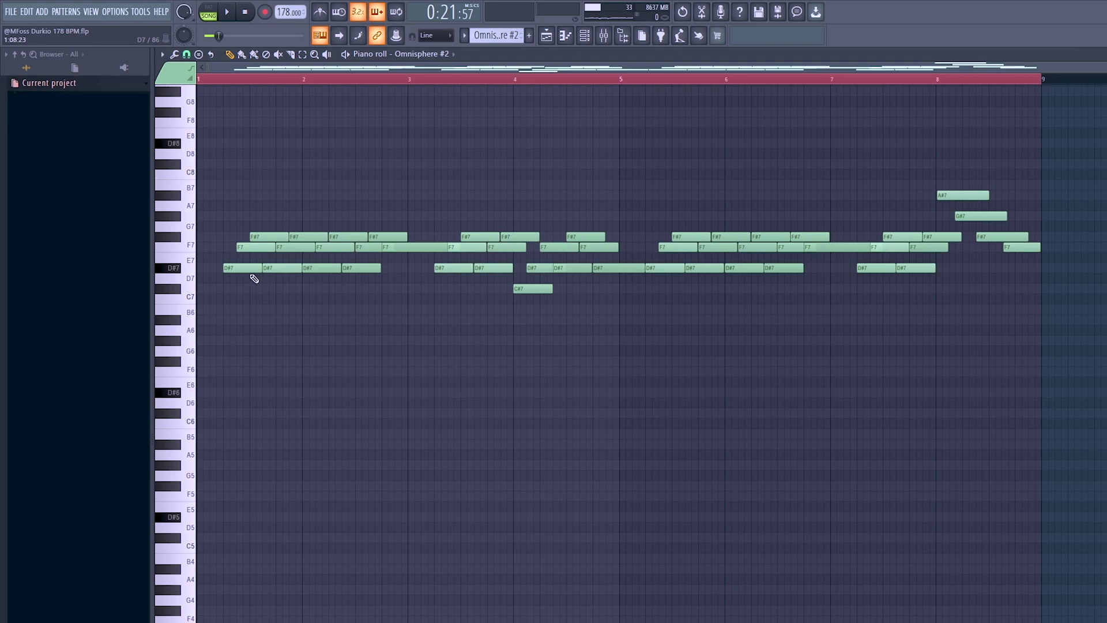
- Clear the bars 1–9 time selection in the Omnisphere #2 piano roll and play its notes
right_click(214, 80)
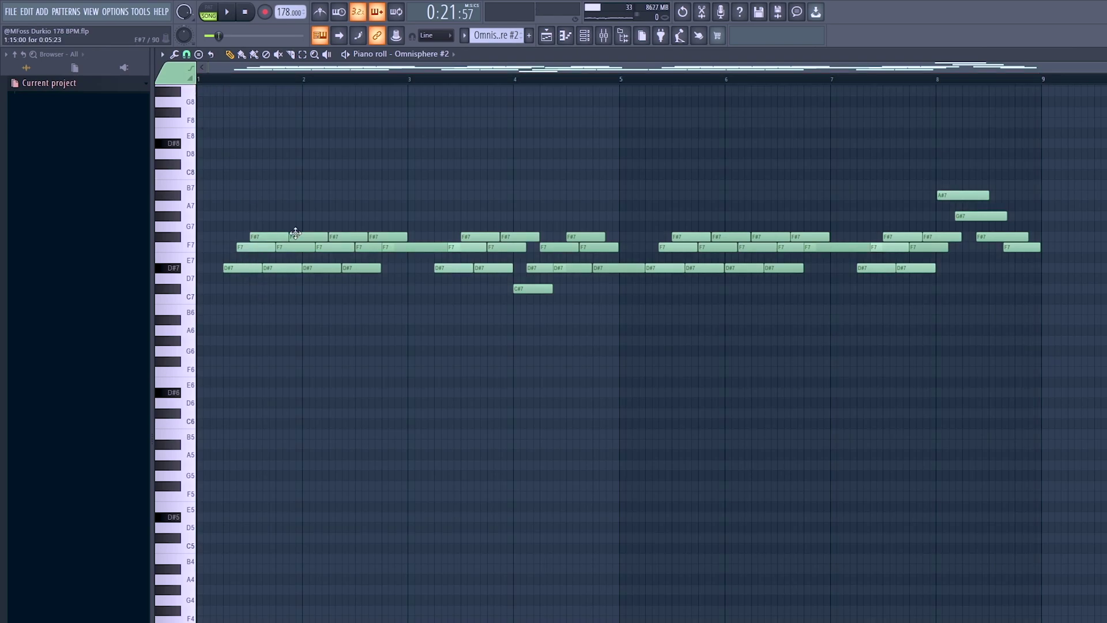
key("space")
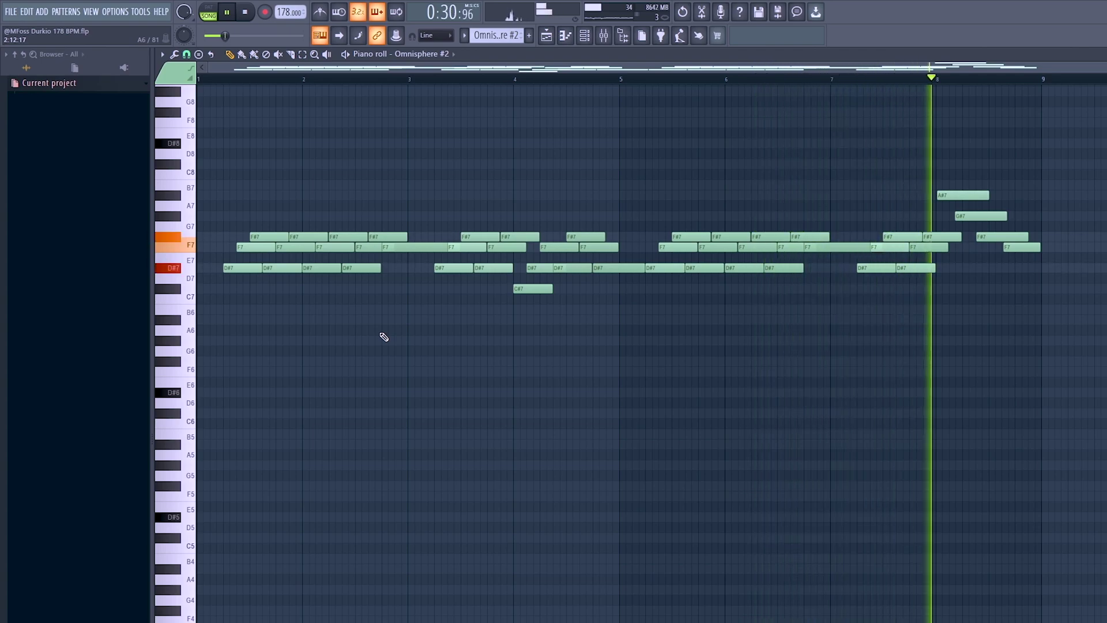
key("space")
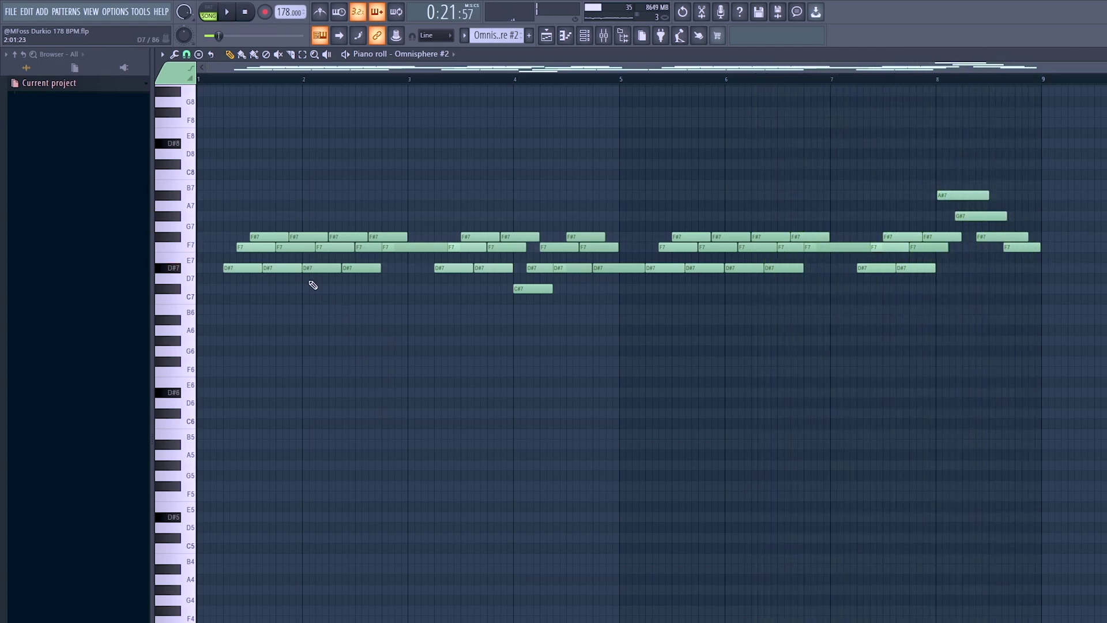
- Highlight the opening D#7, F7 and F#7 note groups, and single out the C#7 note at bar 4
scroll(233, 297, "up", 3)
left_click_drag(231, 293, 291, 223)
left_click_drag(303, 281, 373, 230)
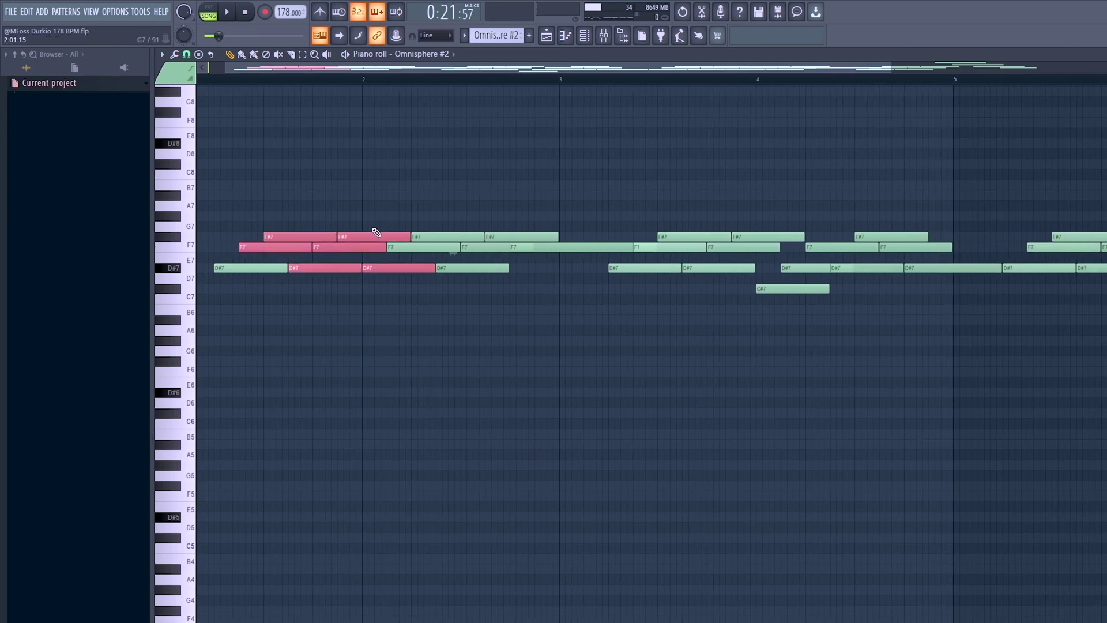
left_click(384, 349, "ctrl")
left_click(765, 289, "ctrl")
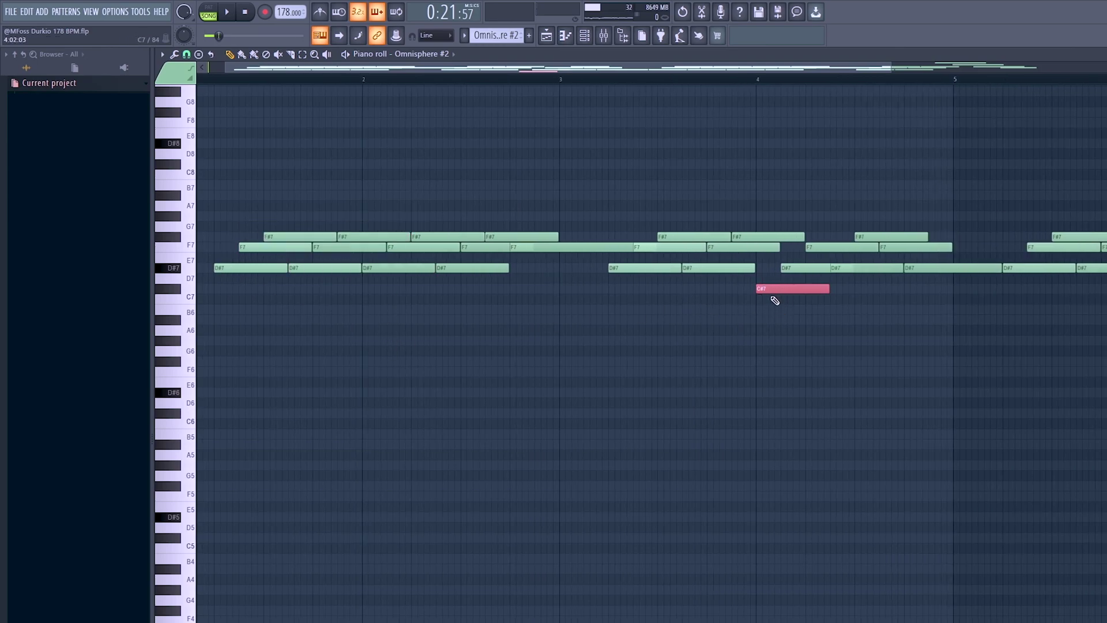
- Highlight the four closing notes at bar 8 and the opening phrase of Omnisphere #2, clear the selection and play
scroll(773, 303, "down", 4)
left_click_drag(1034, 261, 971, 187)
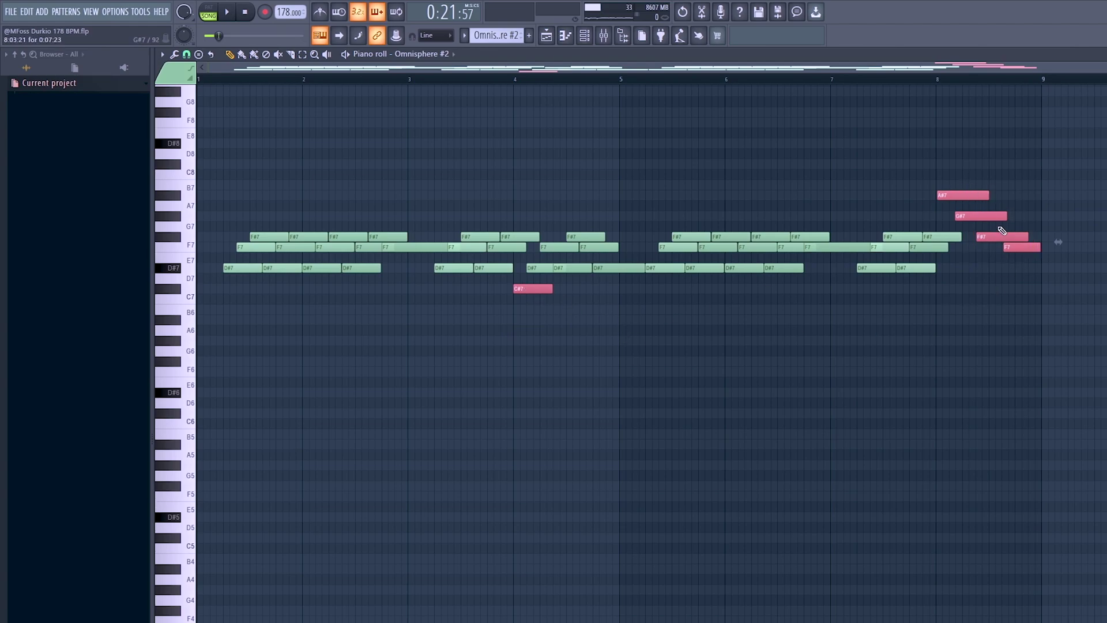
key("ctrl+d")
left_click_drag(410, 301, 241, 211)
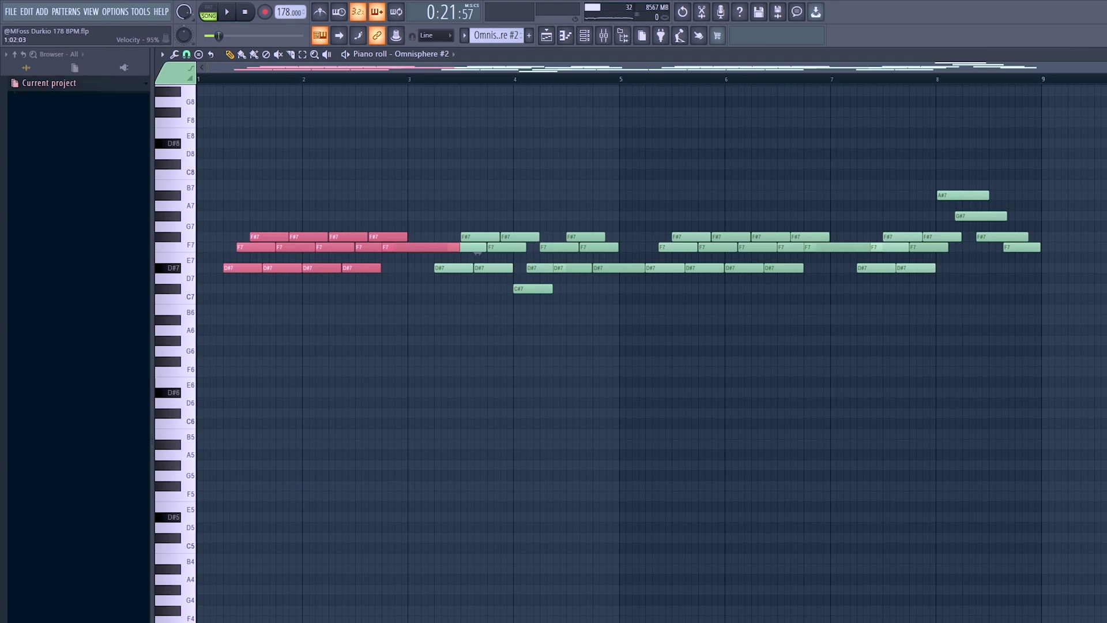
key("ctrl+d")
key("space")
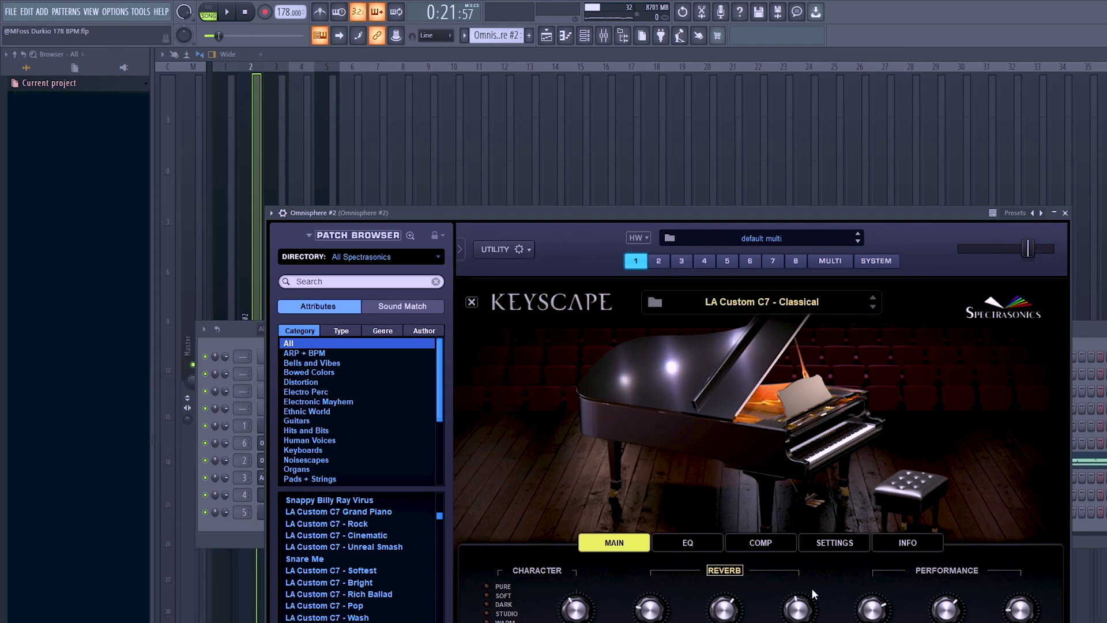
- Close the Keyscape instrument and inspect the Medium Dark Room preset among the Spaces presets of the Omnisphere #2 EffectRack
left_click(1065, 213)
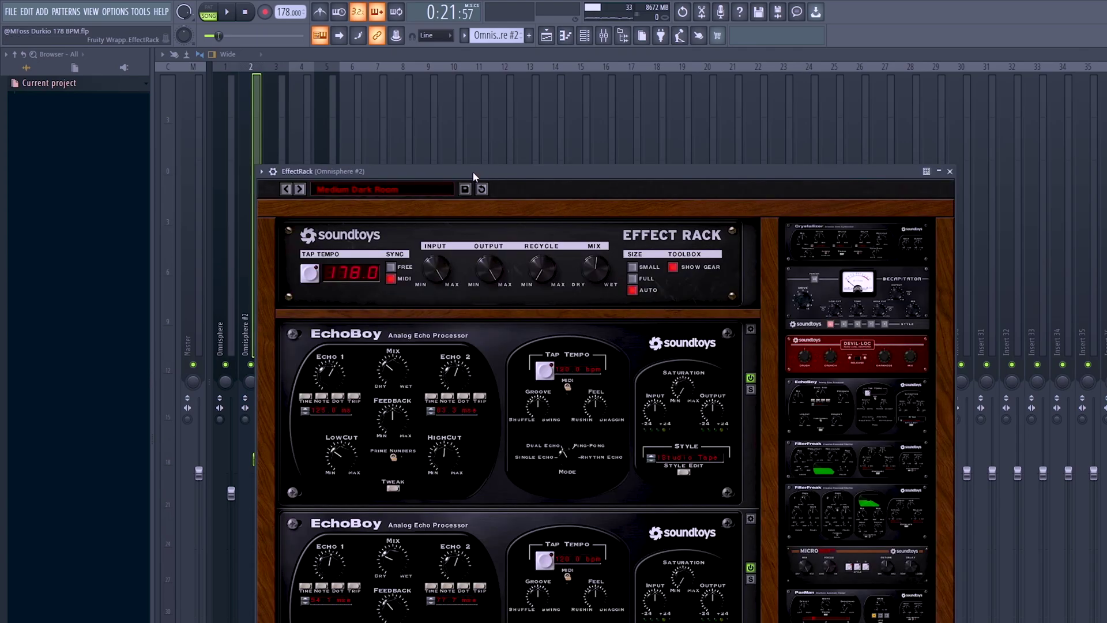
left_click_drag(473, 171, 477, 144)
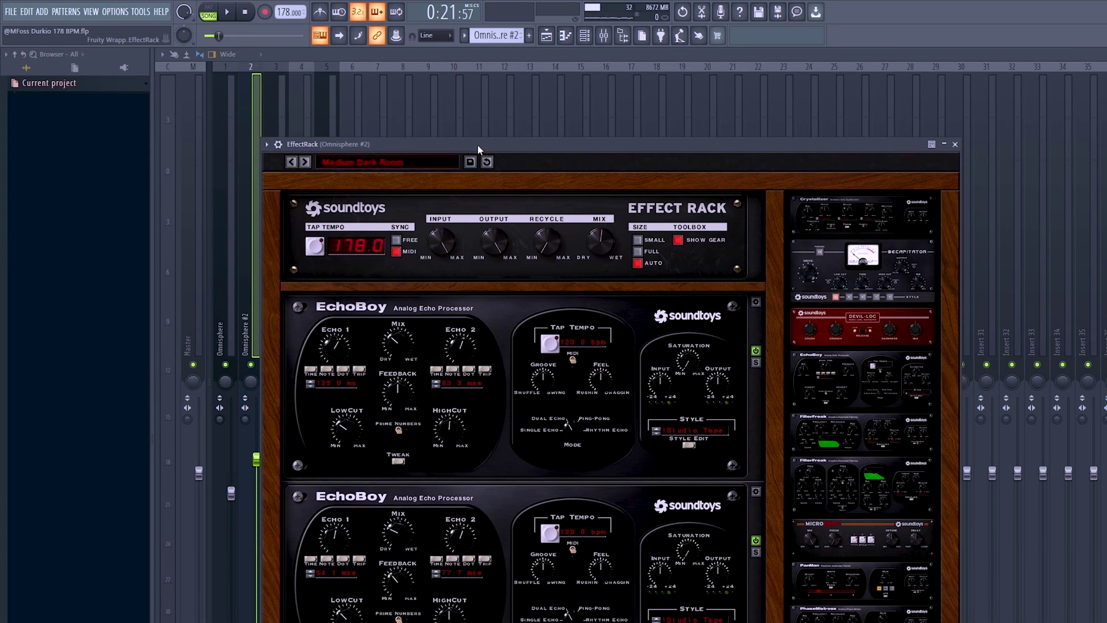
left_click(379, 163)
mouse_move(379, 167)
mouse_move(381, 195)
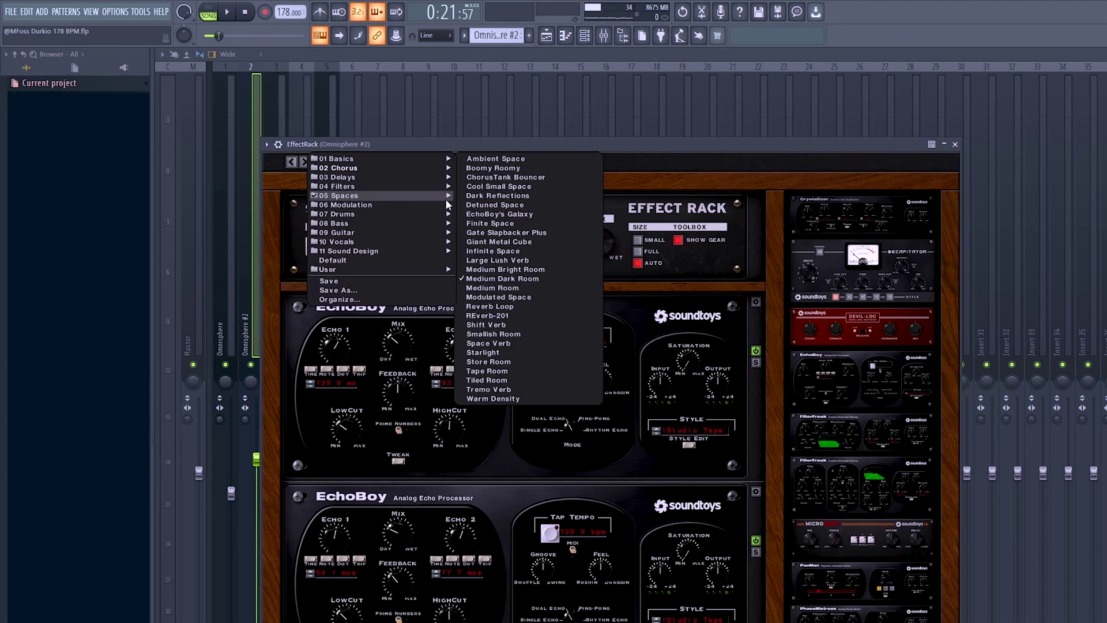
left_click(1106, 139)
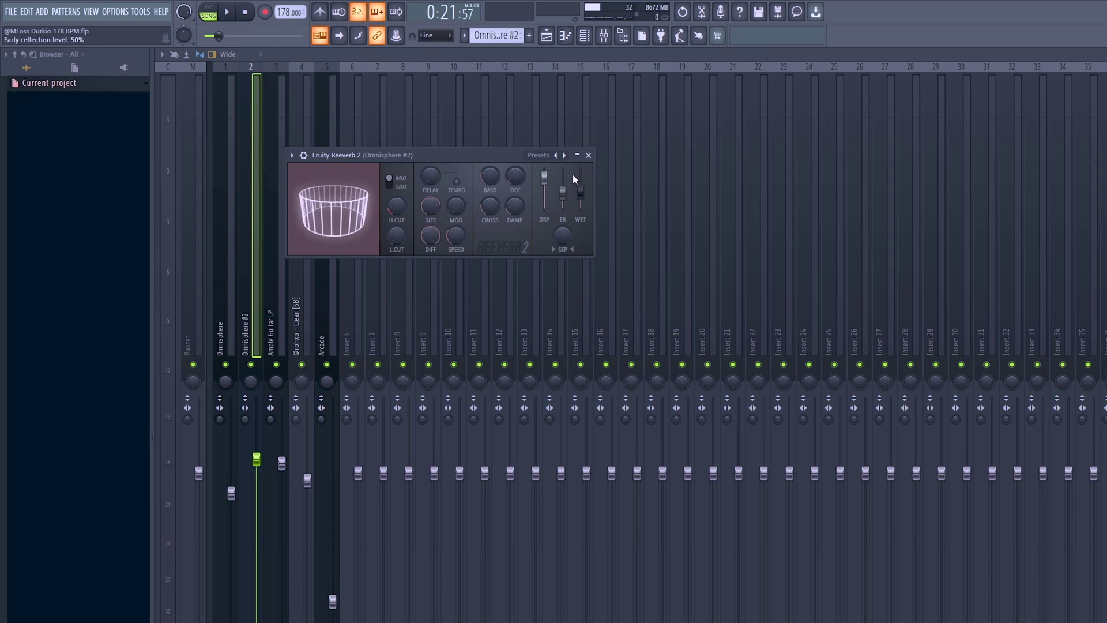
- Close the Omnisphere #2 track's Fruity Reeverb 2 and play the layer to compare it without and with effects
left_click(589, 155)
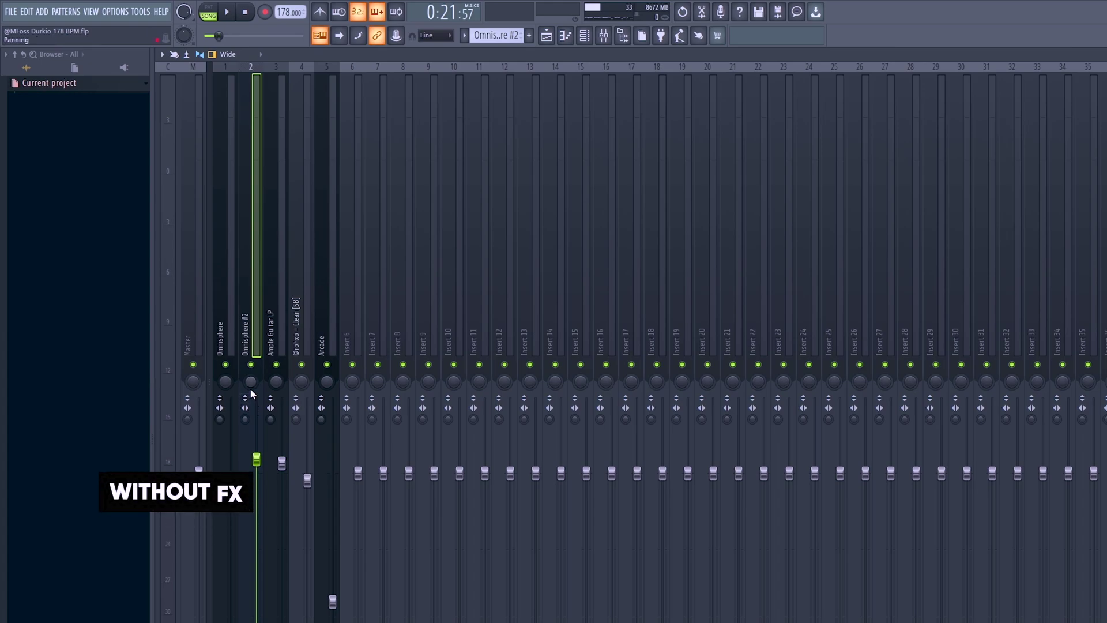
key("space")
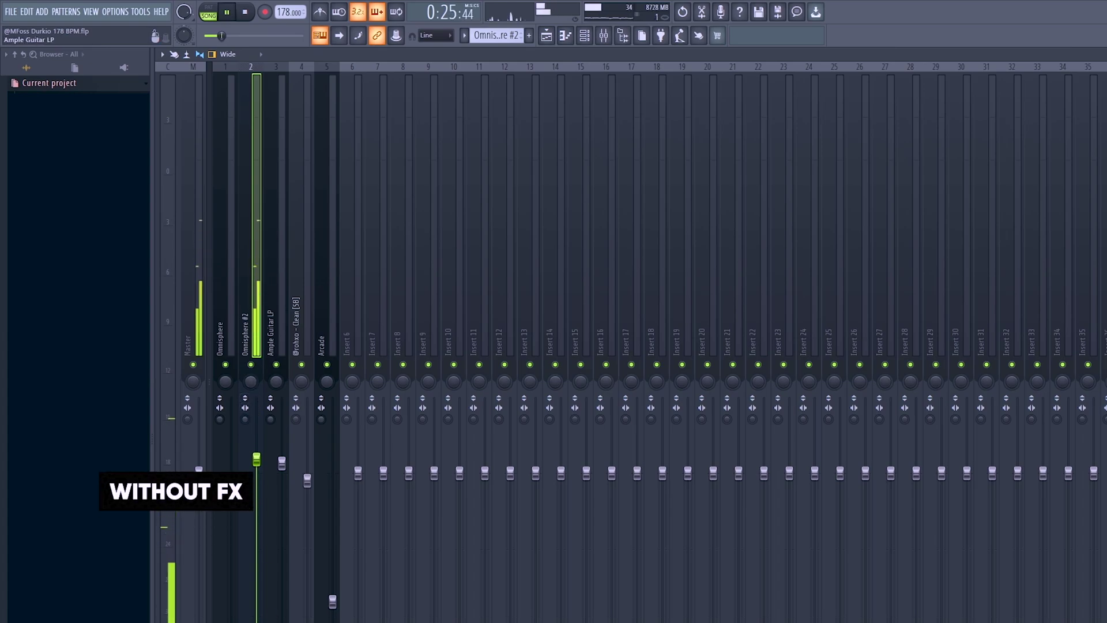
key("space")
key("space")
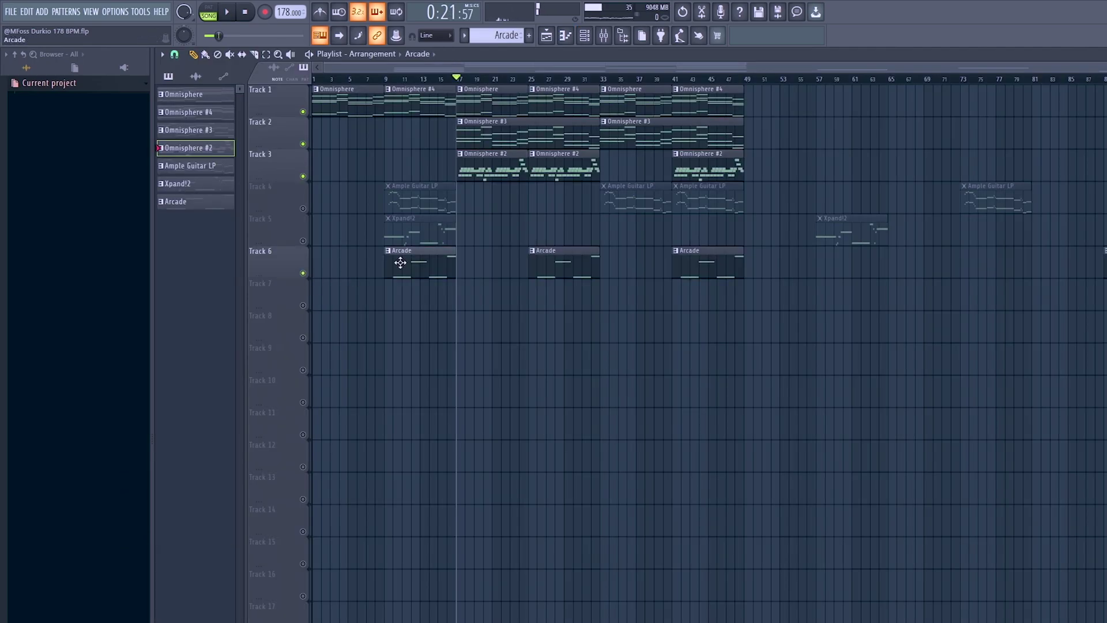
- Open the first Arcade clip's notes in the piano roll and play them from bar 9
double_click(406, 269)
key("space")
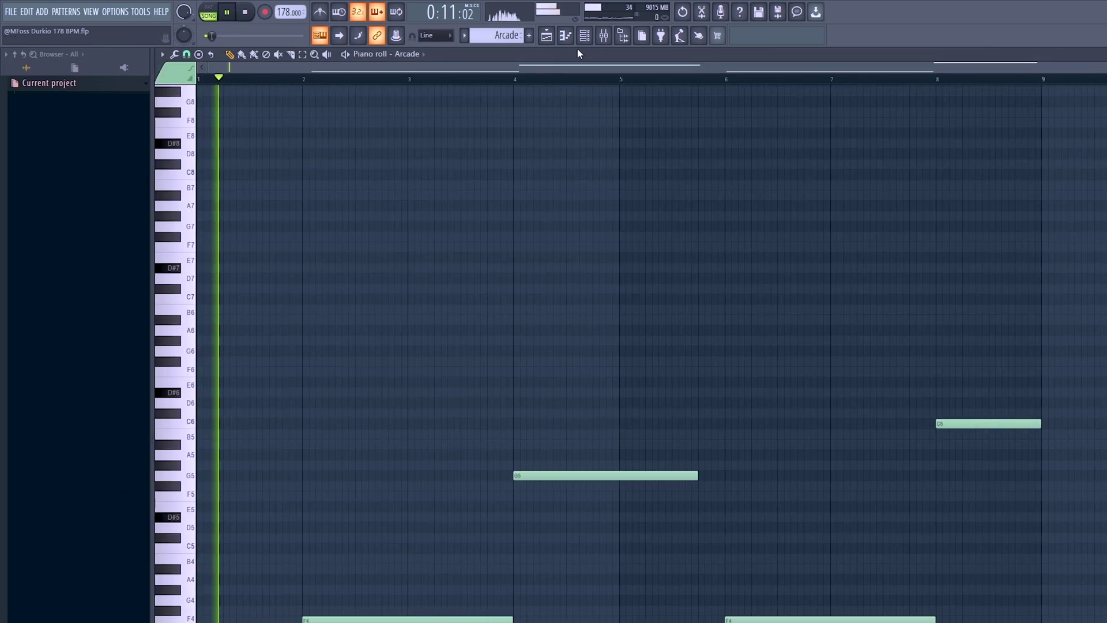
key("F5")
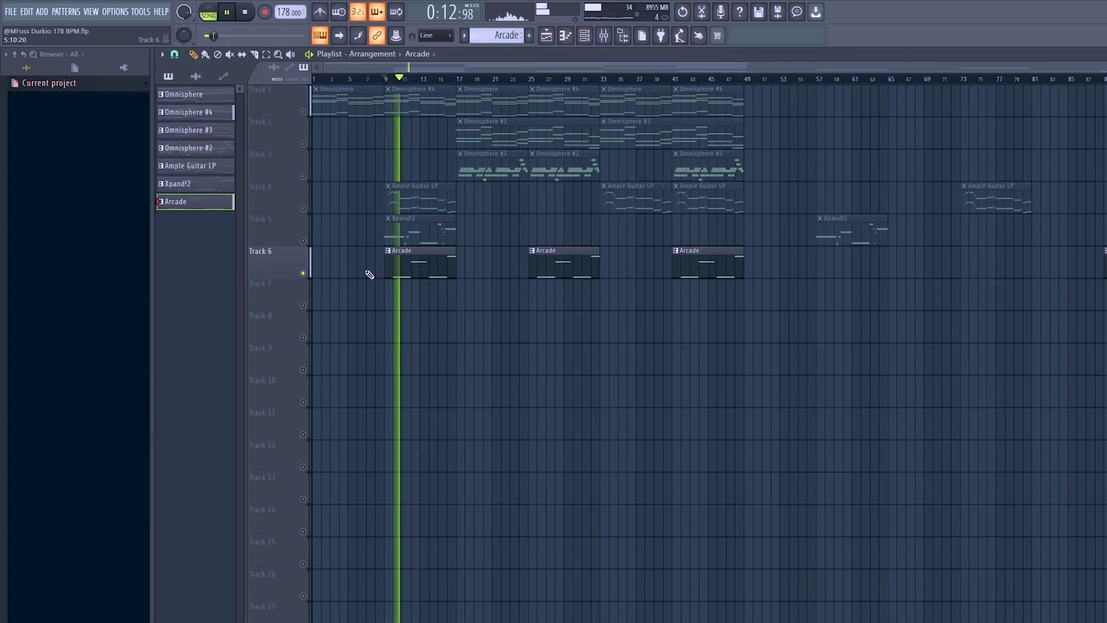
double_click(403, 268)
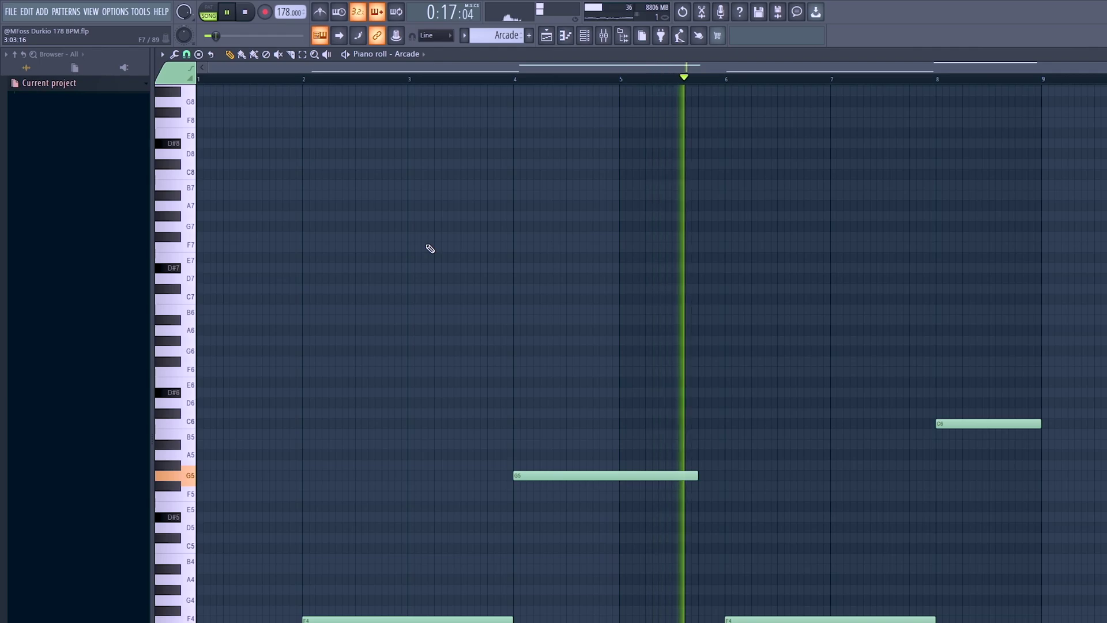
scroll(430, 249, "down", 2)
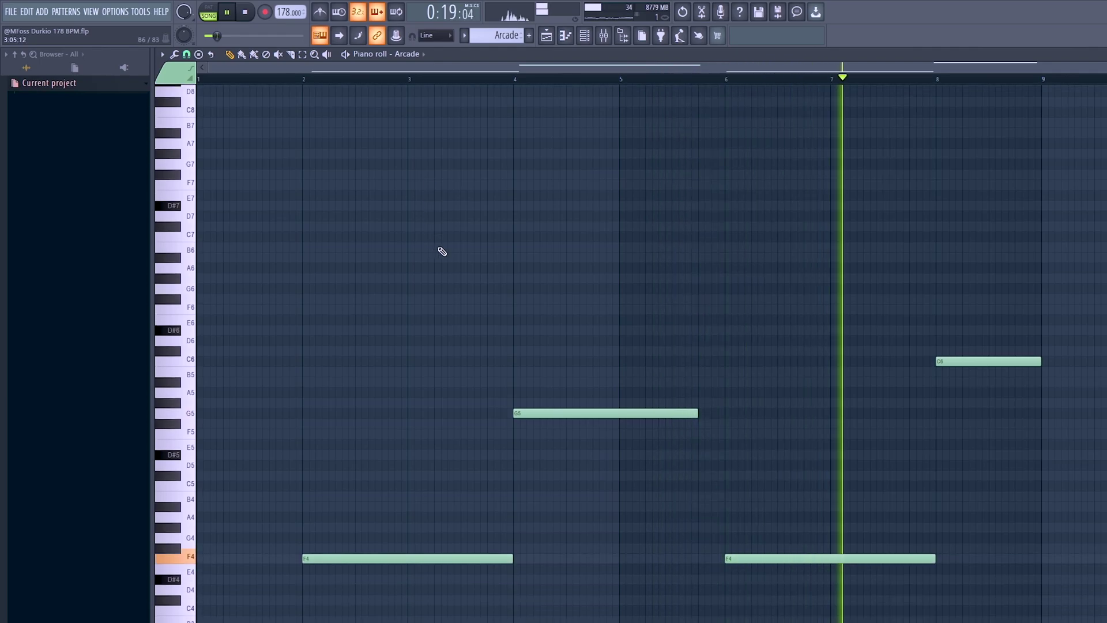
- Stop playback, select the Arcade track in the mixer and play the layer to check its effects
left_click(603, 35)
key("space")
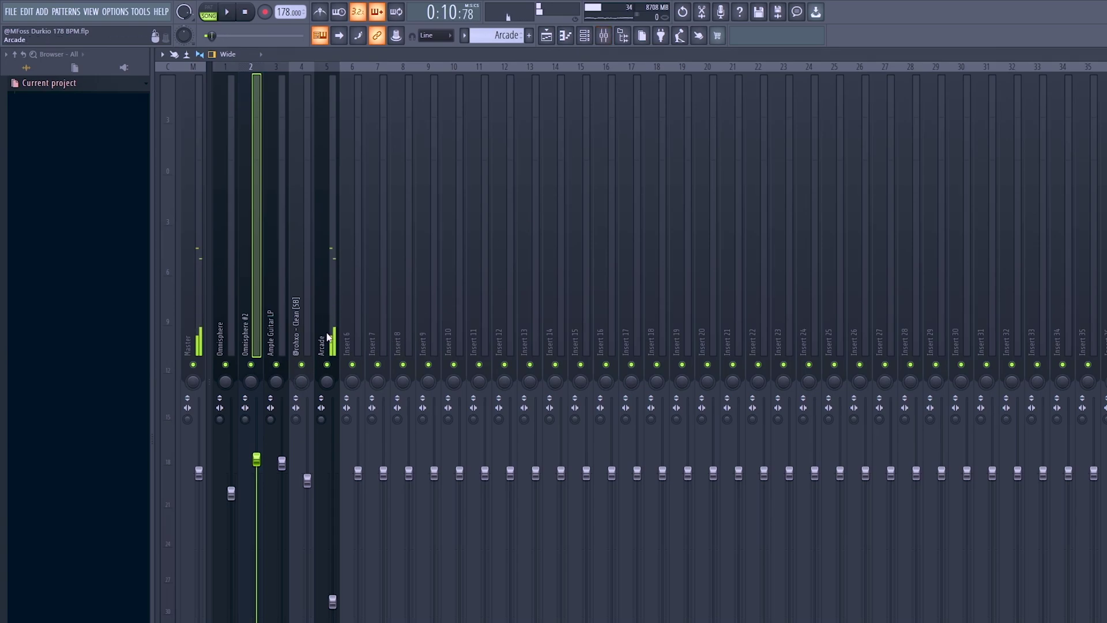
left_click(318, 362)
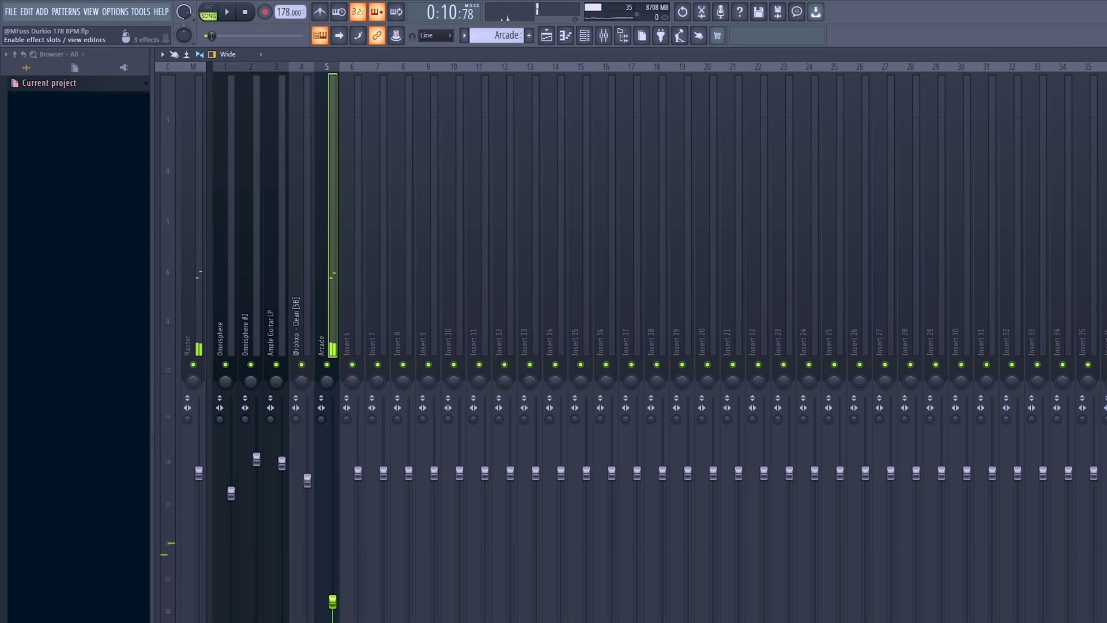
left_click(346, 309)
left_click(327, 306)
key("space")
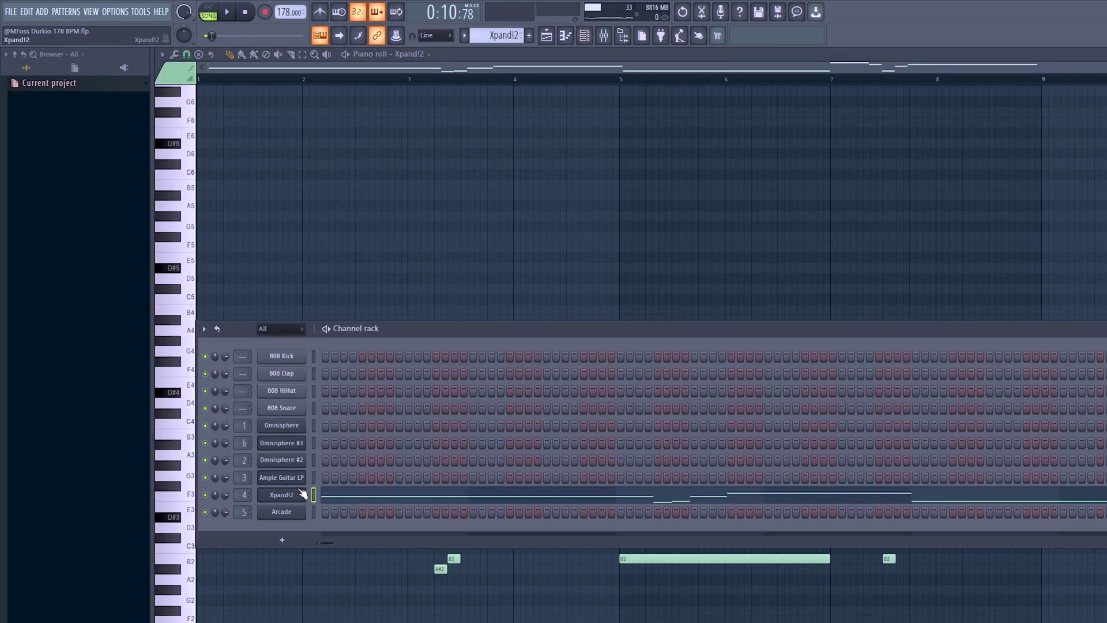
- Inspect Xpand!2's Full Finger Bass patch in the 023 Basses category, close the instrument and play the bass notes
left_click(294, 494)
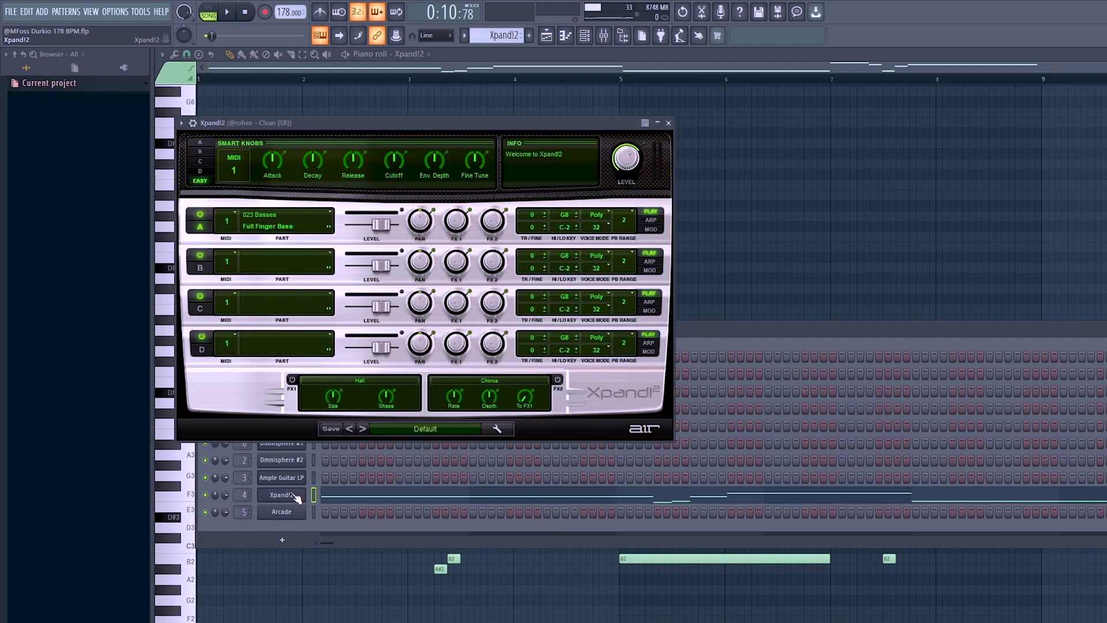
left_click(285, 225)
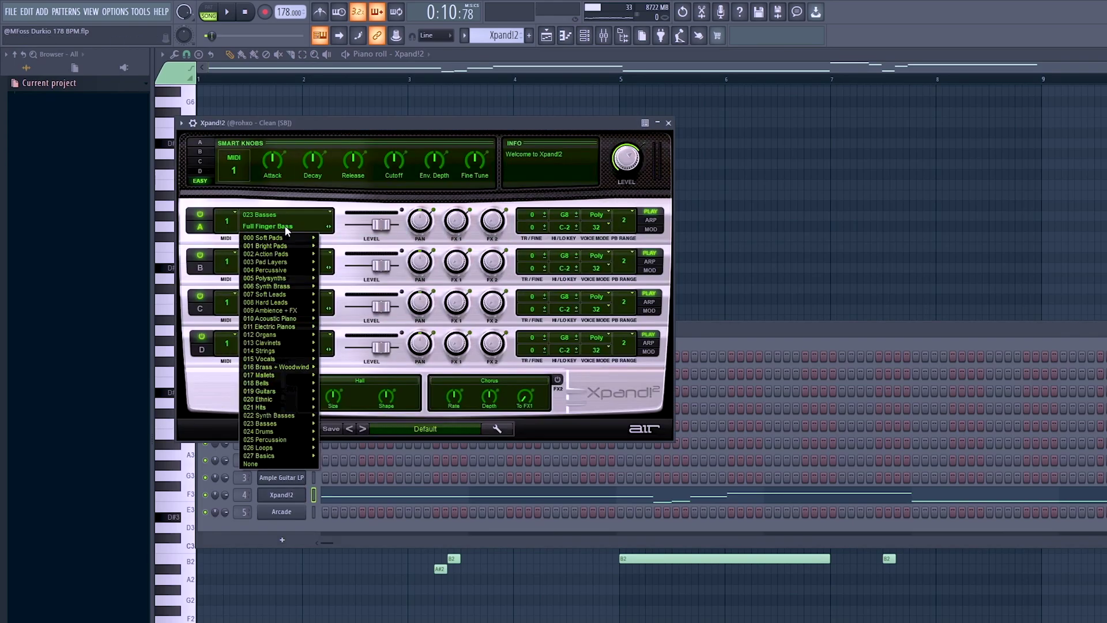
mouse_move(283, 420)
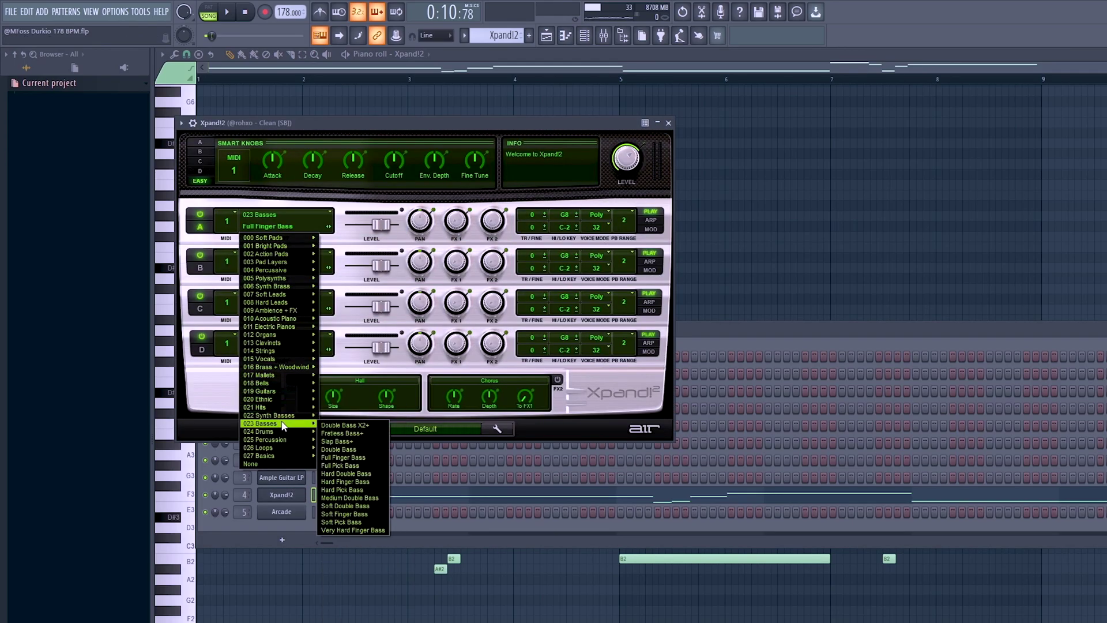
left_click(669, 123)
key("space")
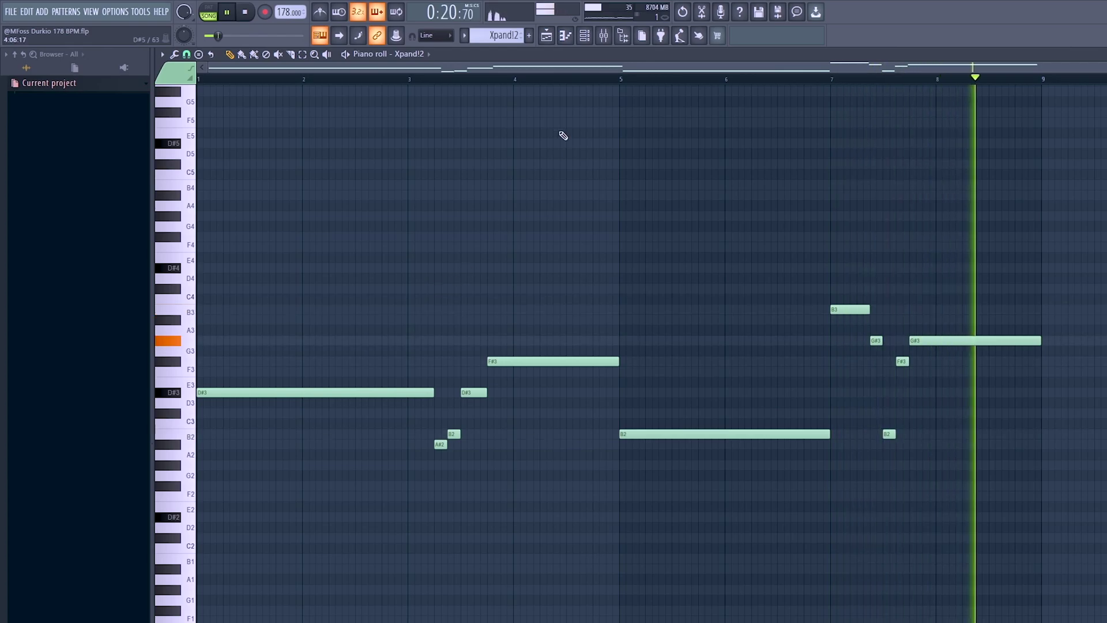
- Review the Fruity Parametric EQ 2 curve on the Xpand!2 mixer track, close it and play the bass
left_click(604, 36)
key("space")
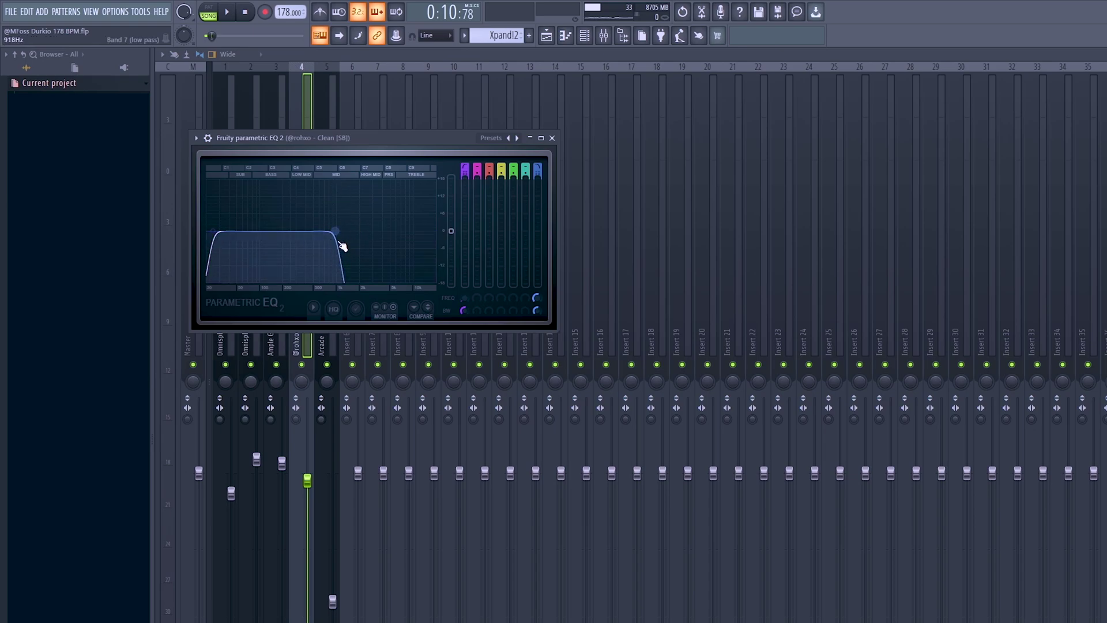
left_click(552, 138)
key("space")
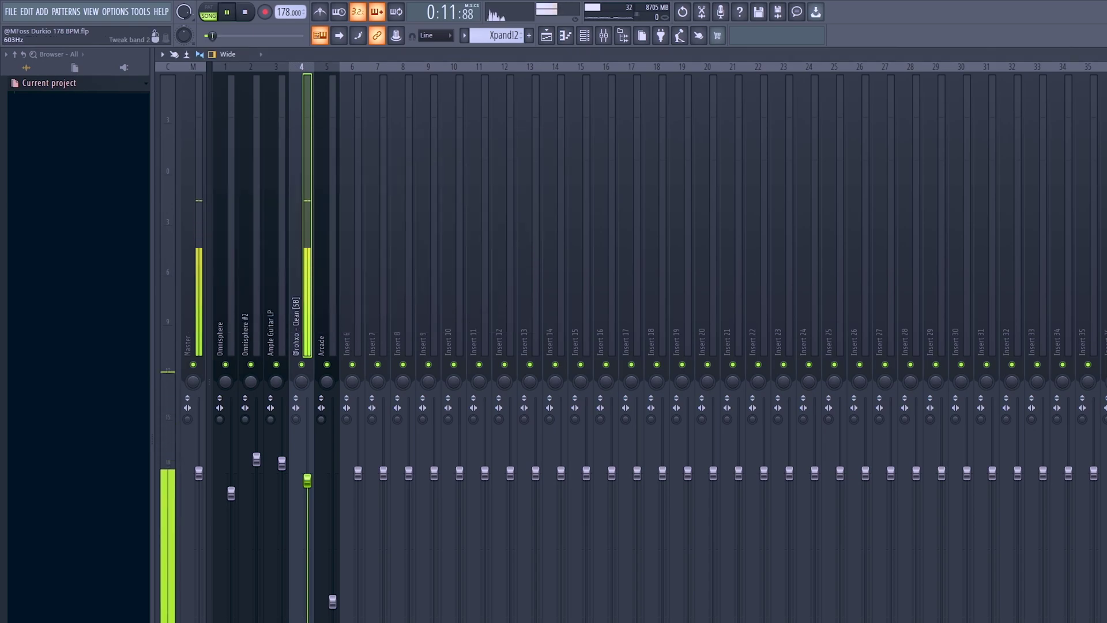
- View the Ample Guitar LP notes in the piano roll and open its instrument to show the Clean Rhythm-Both-Got preset
left_click(546, 35)
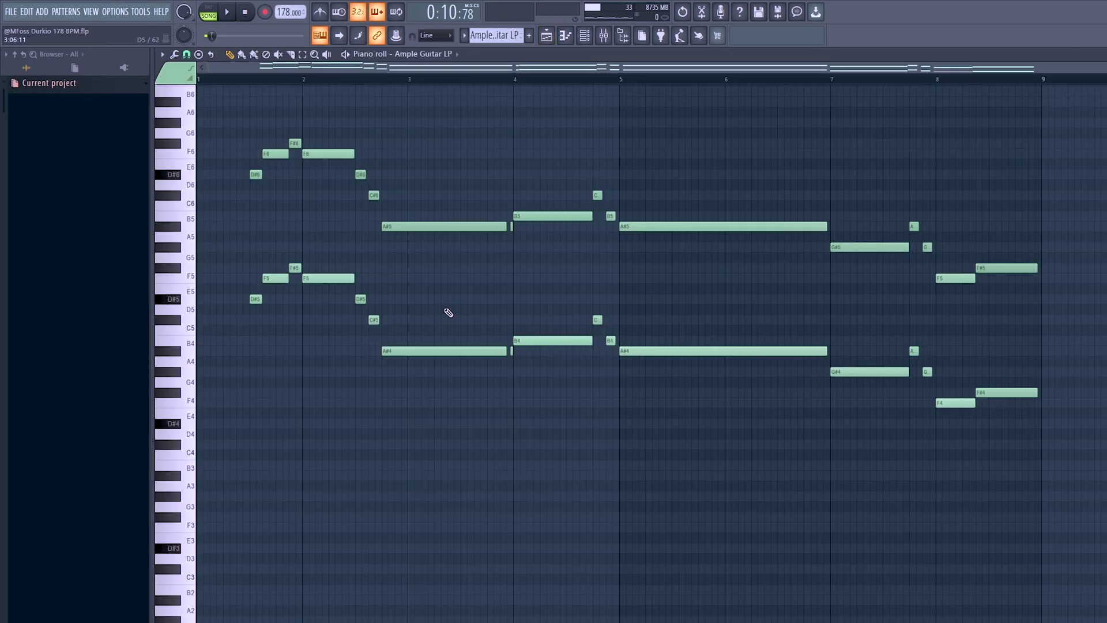
scroll(448, 313, "up", 1)
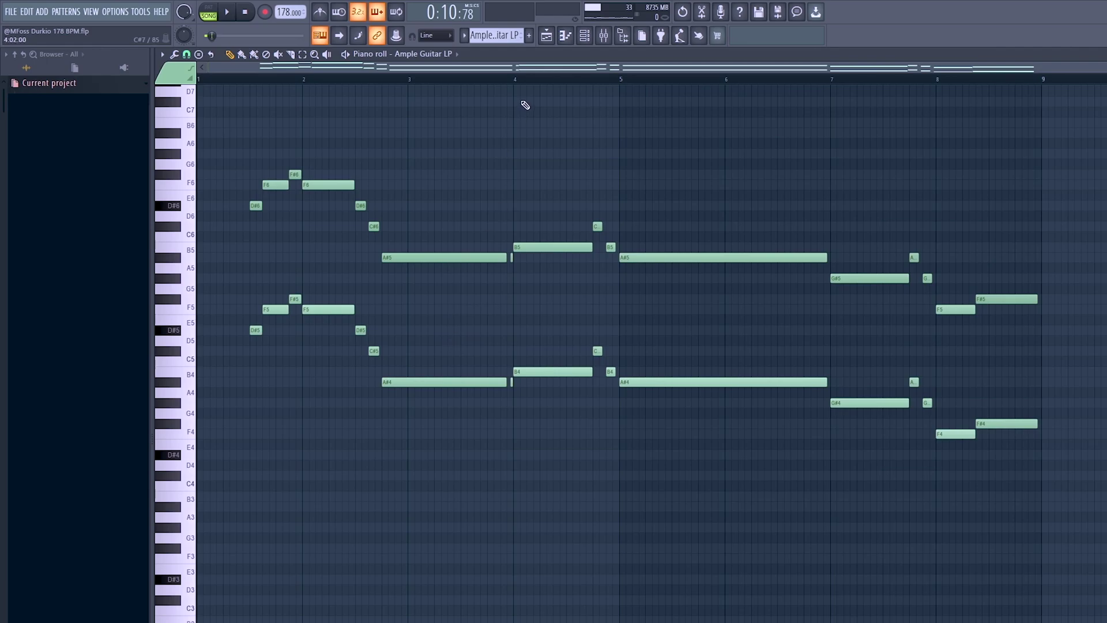
left_click(584, 35)
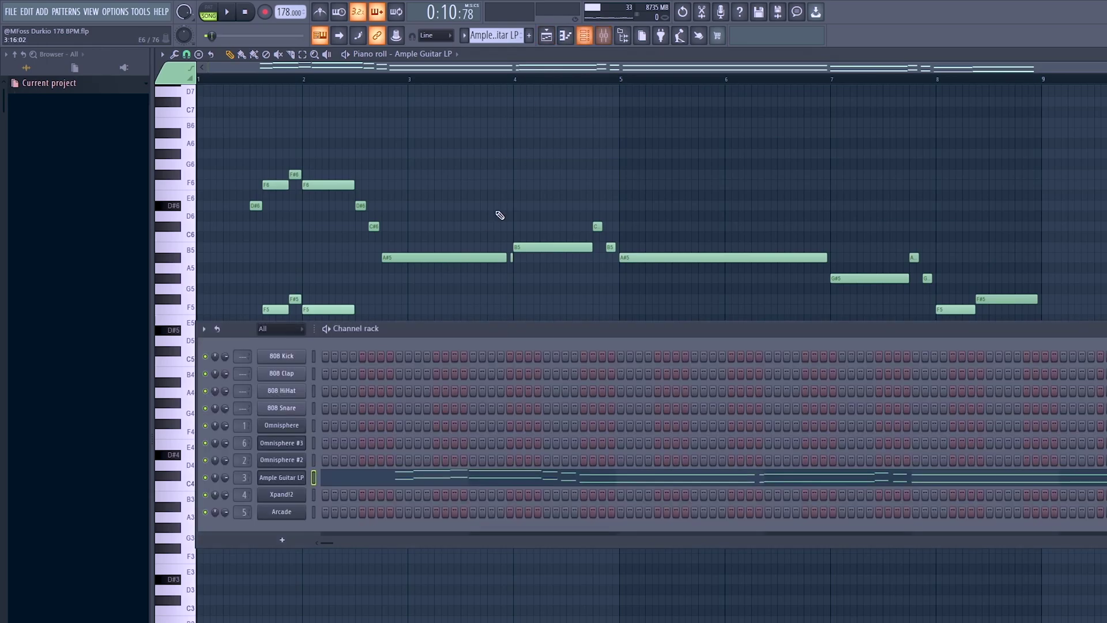
left_click(286, 480)
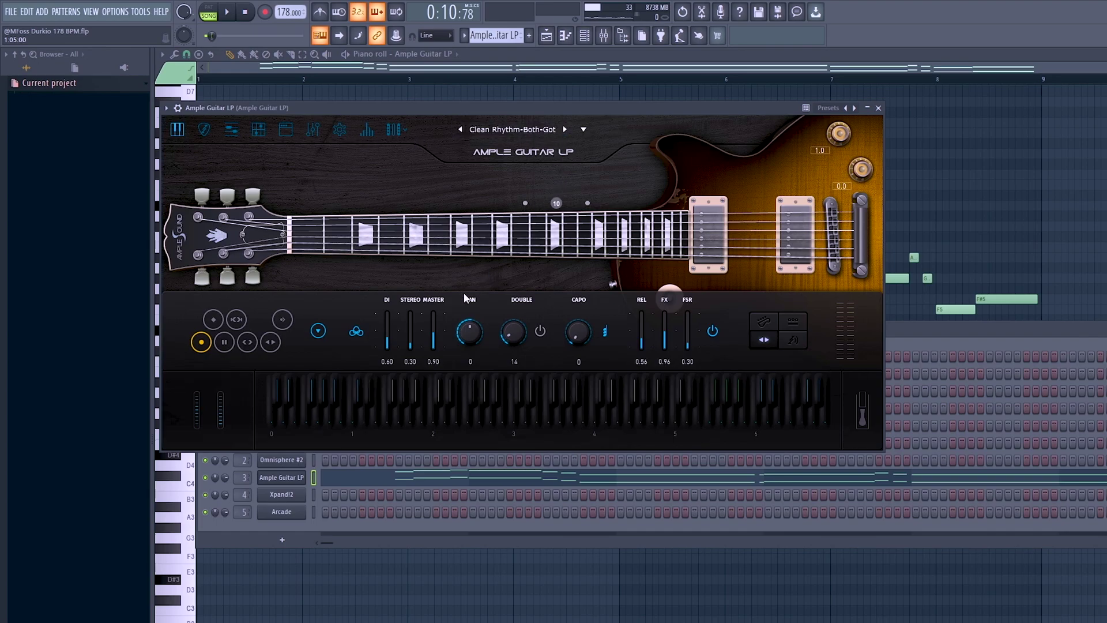
- Close the Ample Guitar LP instrument, solo Track 4 and play the guitar layer while viewing its notes in the piano roll
left_click(878, 108)
key("F5")
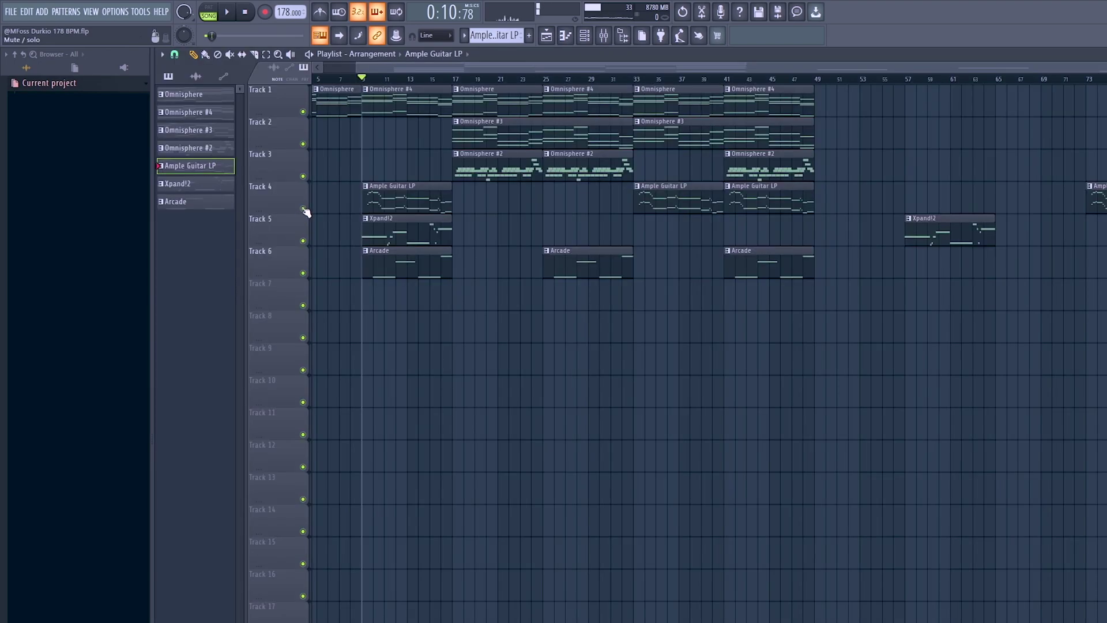
right_click(306, 208)
key("space")
double_click(387, 201)
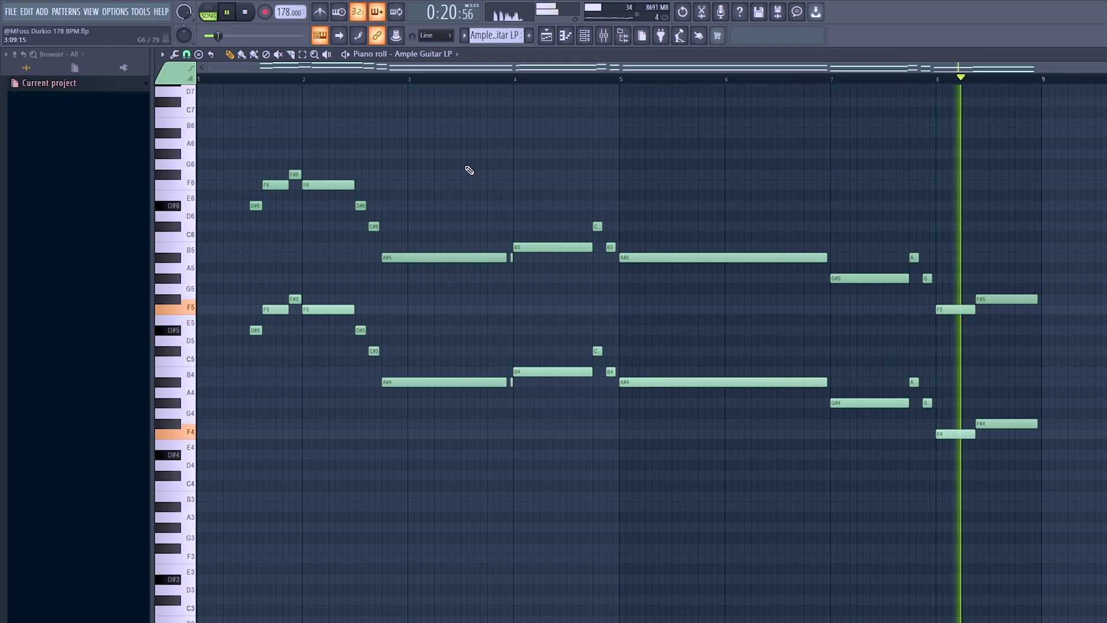
key("space")
- Delete the upper octave of the Ample Guitar LP notes and play the remaining lower octave on its own
left_click_drag(1047, 327, 426, 171)
left_click_drag(385, 241, 229, 189)
key("Delete")
key("space")
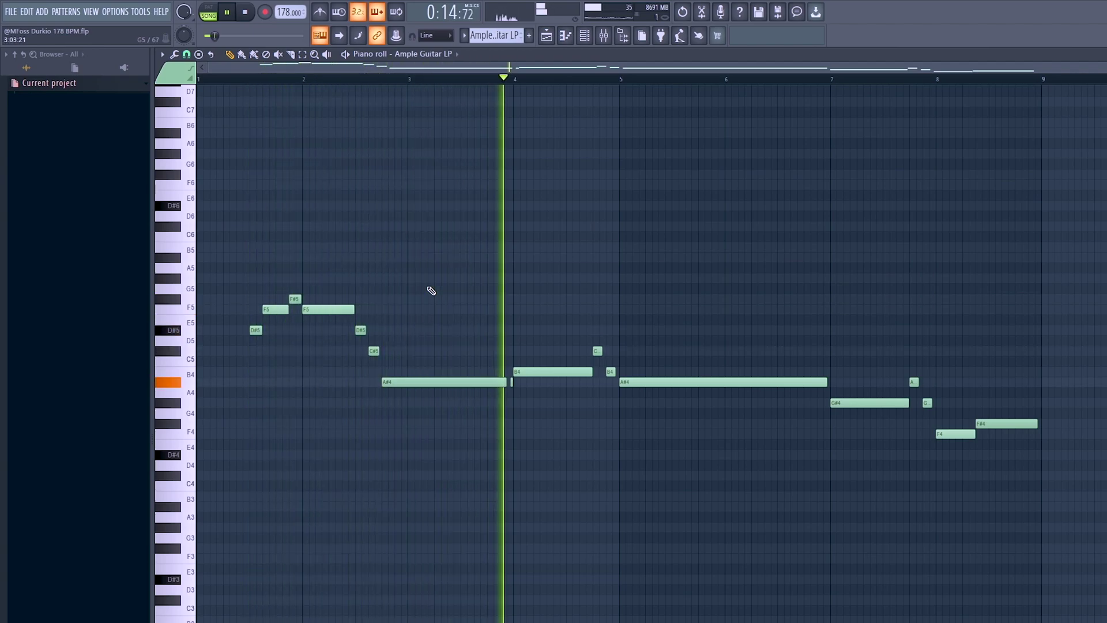
key("space")
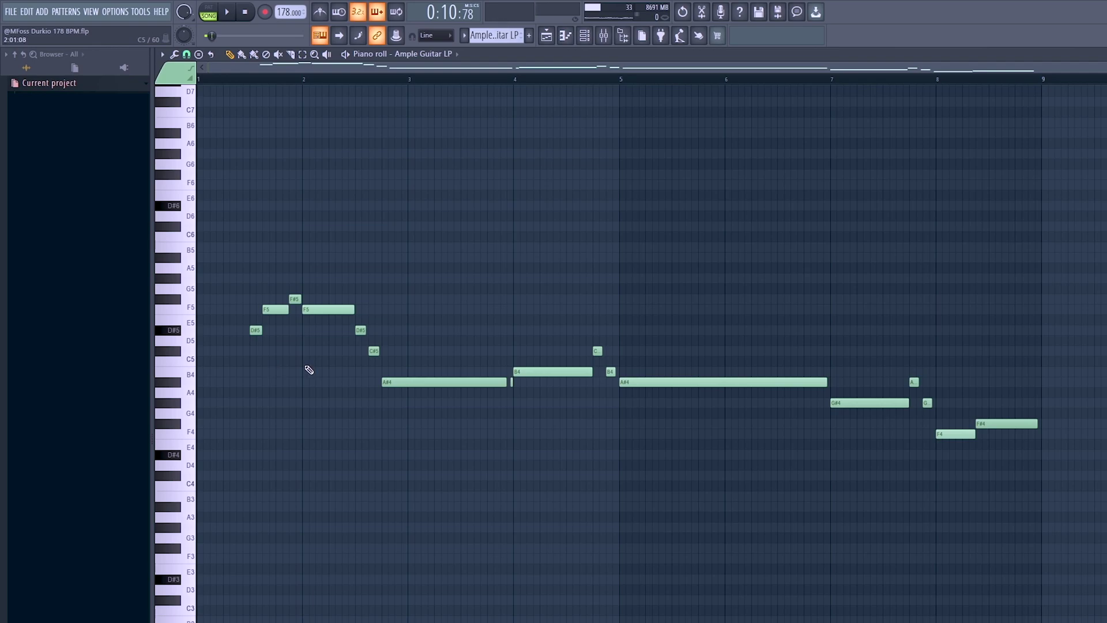
- Duplicate all the remaining guitar notes one octave higher, deselect them and play the doubled melody
key("ctrl+a")
key("ctrl+d")
key("ctrl+z")
key("ctrl+c")
key("ctrl+v")
key("ctrl+Up")
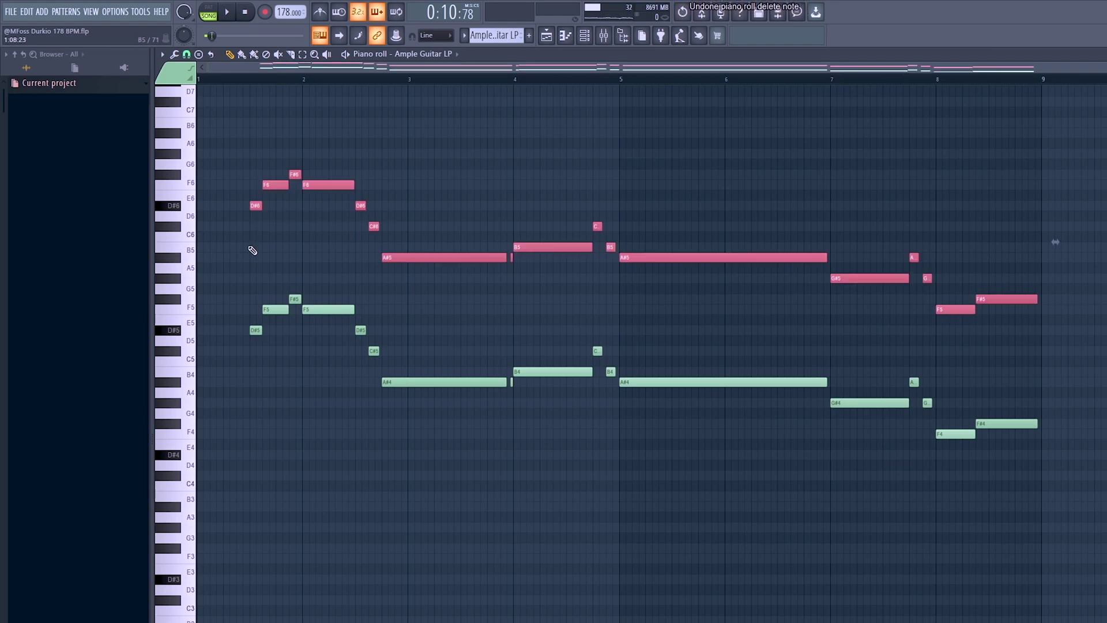
key("ctrl+d")
key("space")
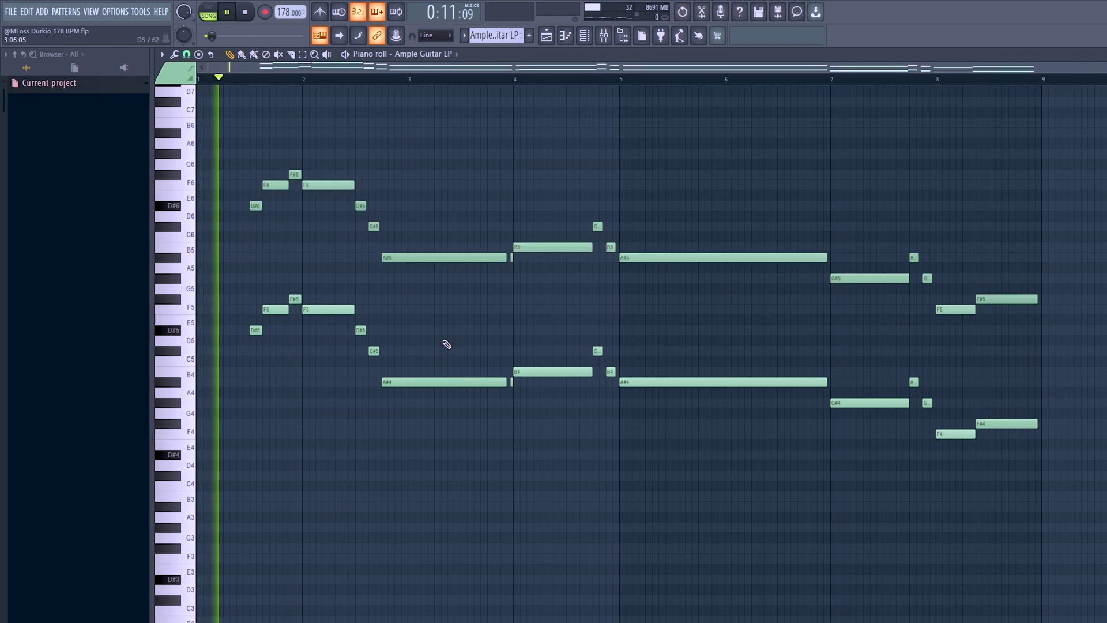
- Stop playback and review the Fruity Parametric EQ 2 curve on the Ample Guitar LP mixer track, closing it when finished
left_click(604, 35)
key("space")
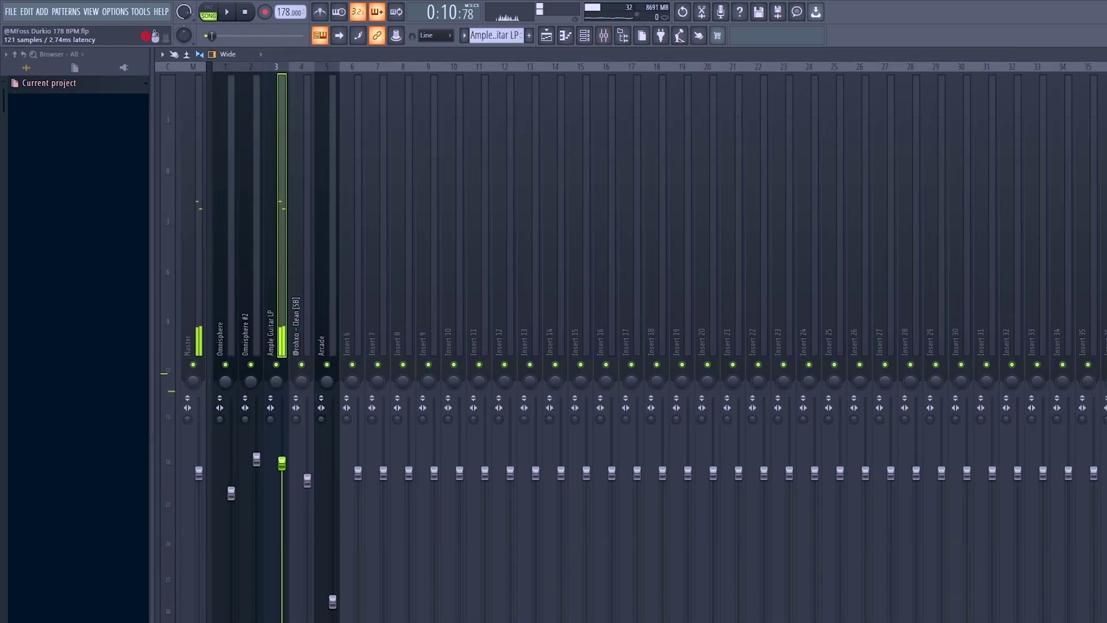
left_click(1103, 93)
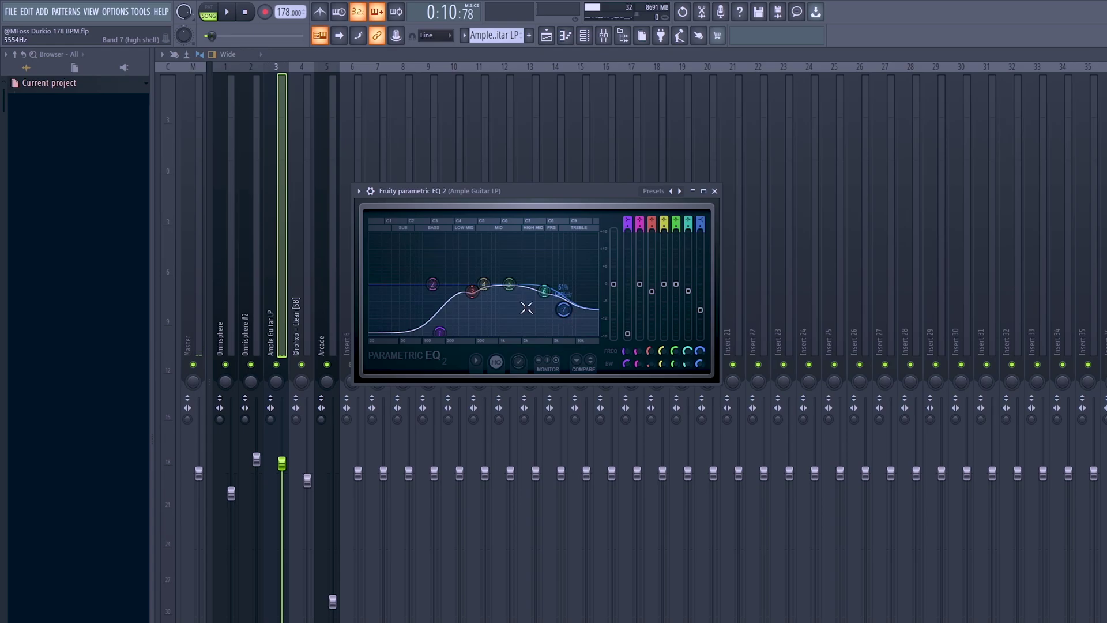
left_click(715, 191)
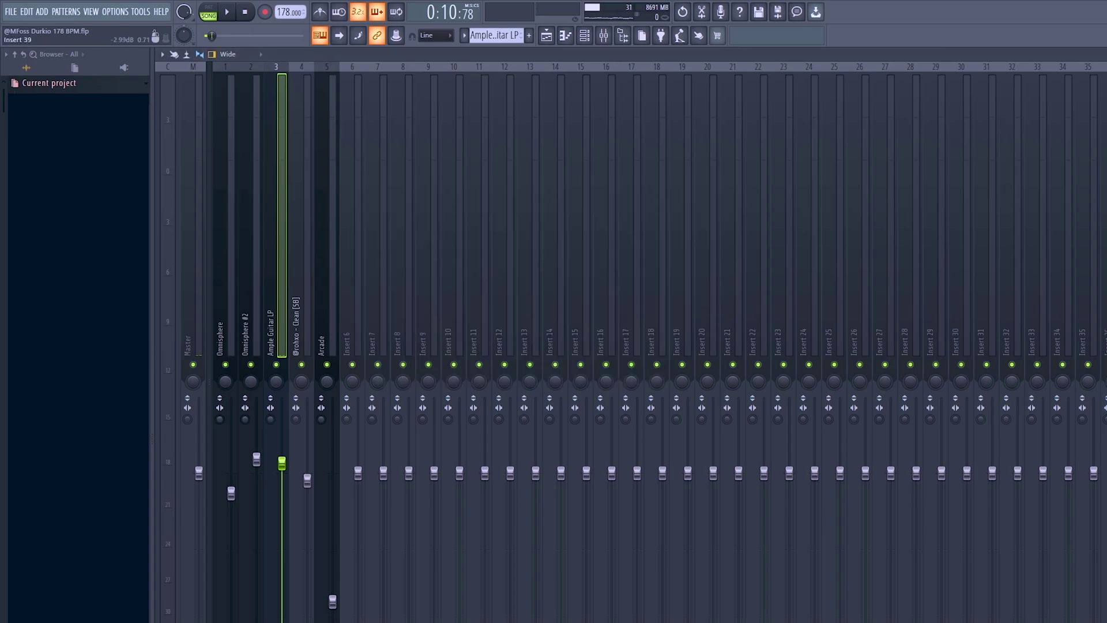
- Inspect the Soundtoys EffectRack on the guitar track, showing that its Crystal Choir preset belongs to the 09 Guitar category
left_click(1103, 108)
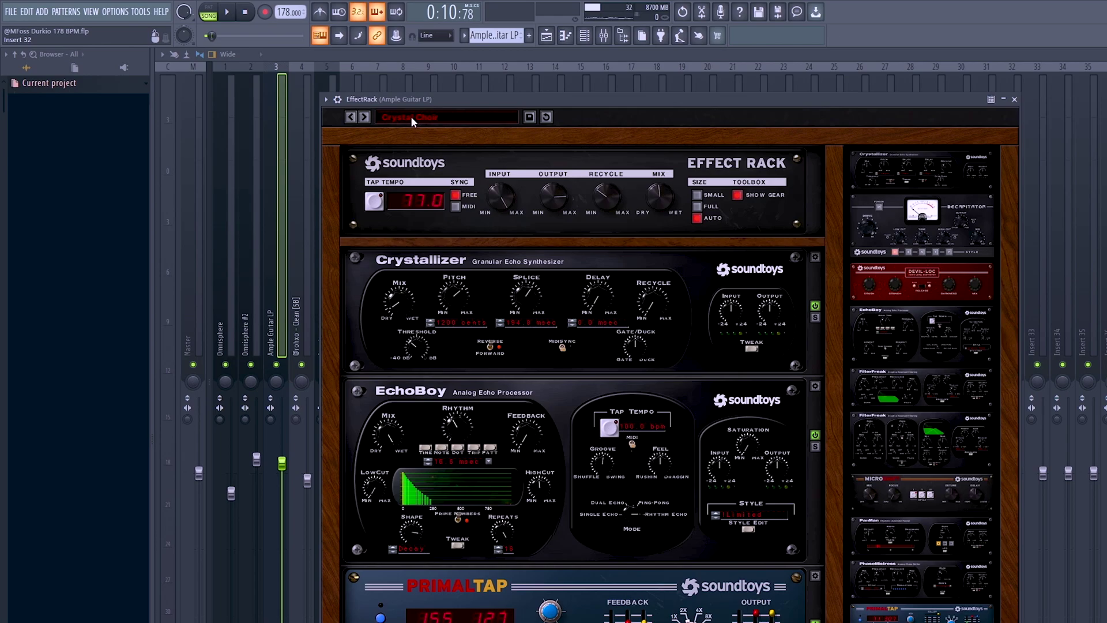
left_click(413, 119)
mouse_move(436, 188)
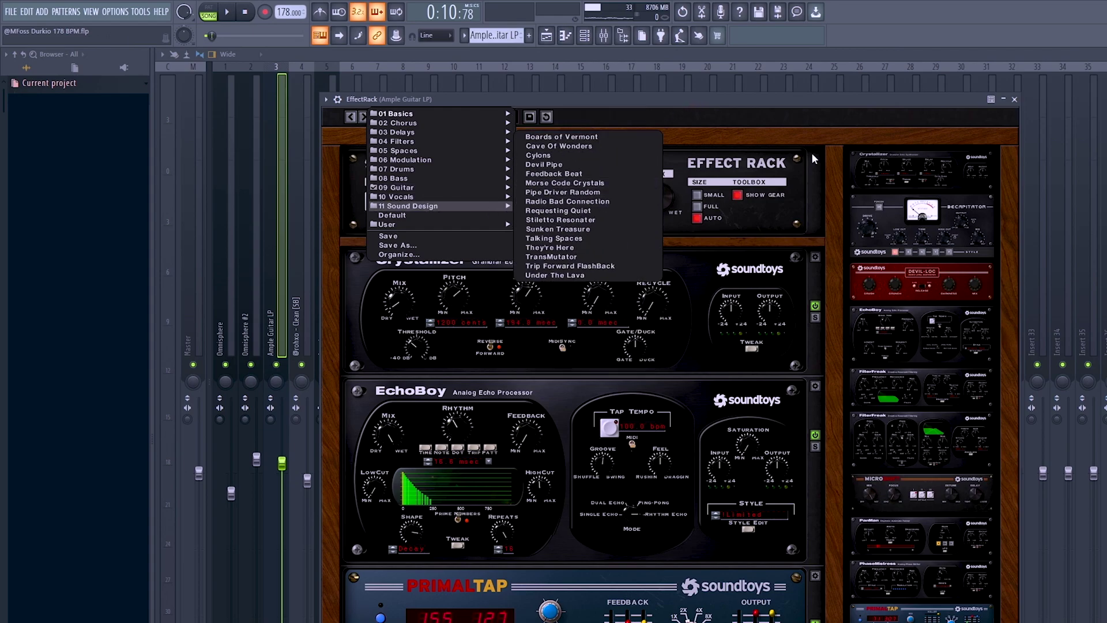
left_click(832, 112)
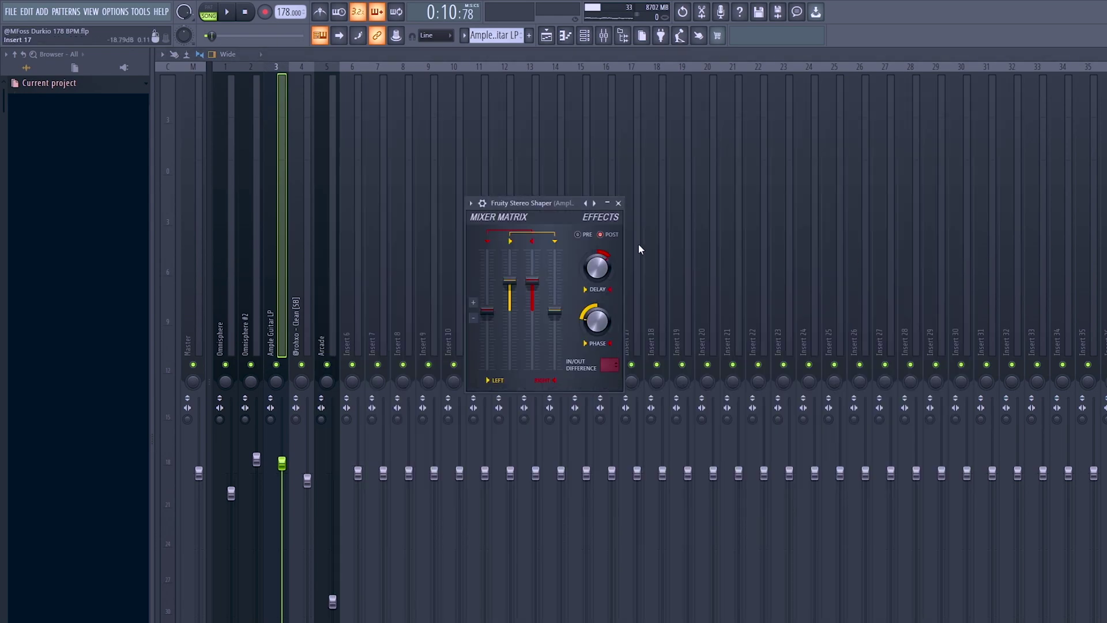
- Show the Fruity Stereo Shaper's preset on the guitar track, close the effect and play the guitar with its effects
right_click(599, 207)
left_click(615, 321)
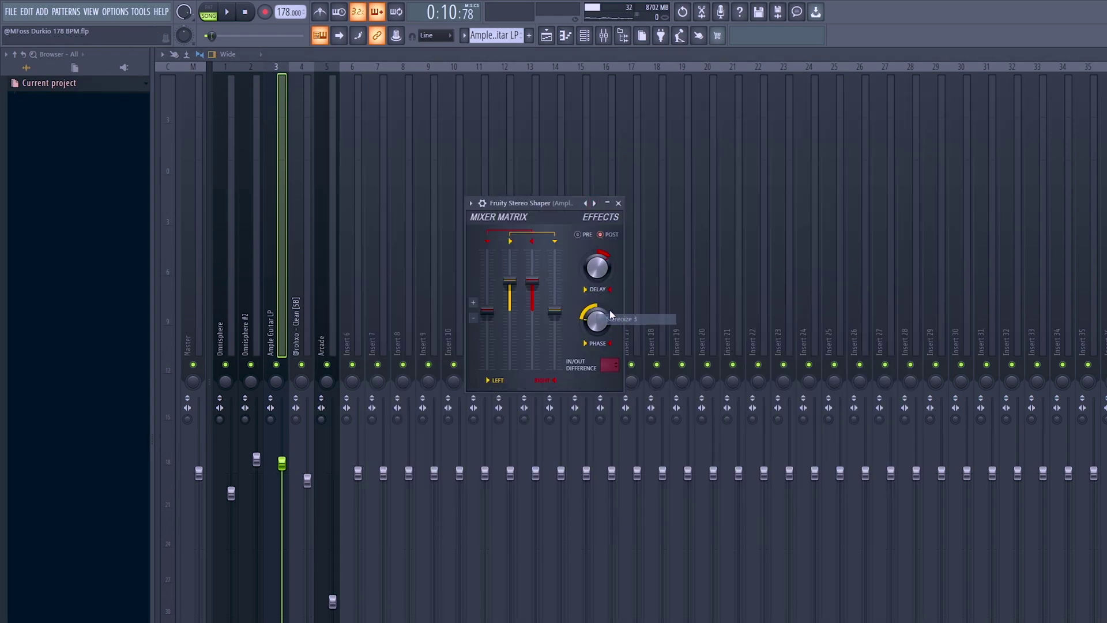
left_click(619, 203)
key("space")
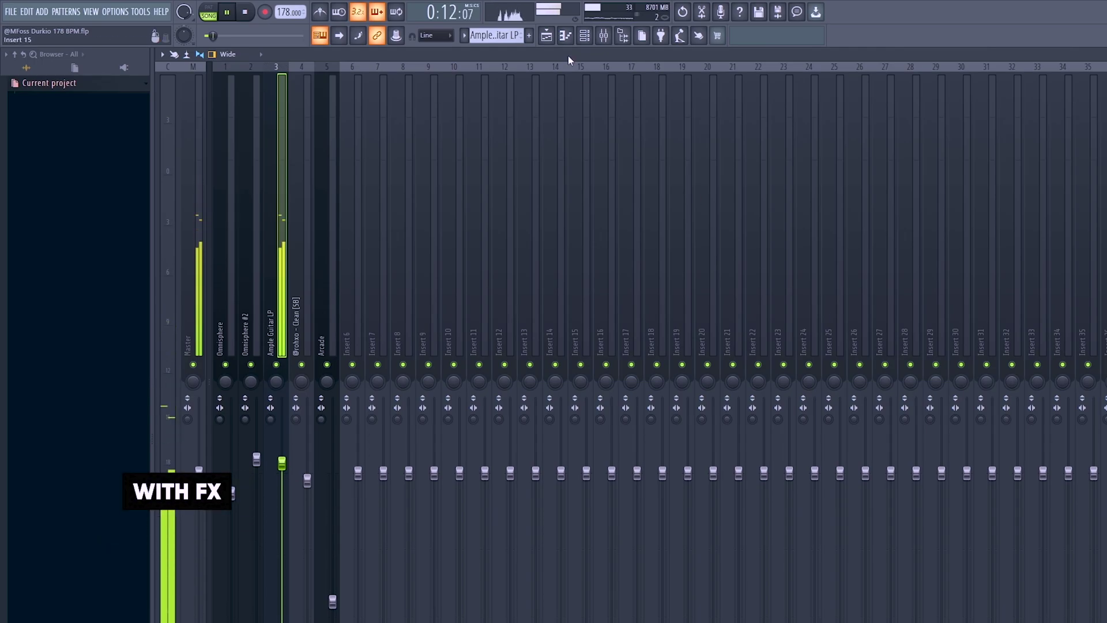
- Return to the playlist, stop playback and unsolo Track 4 so that all tracks are active
left_click(548, 37)
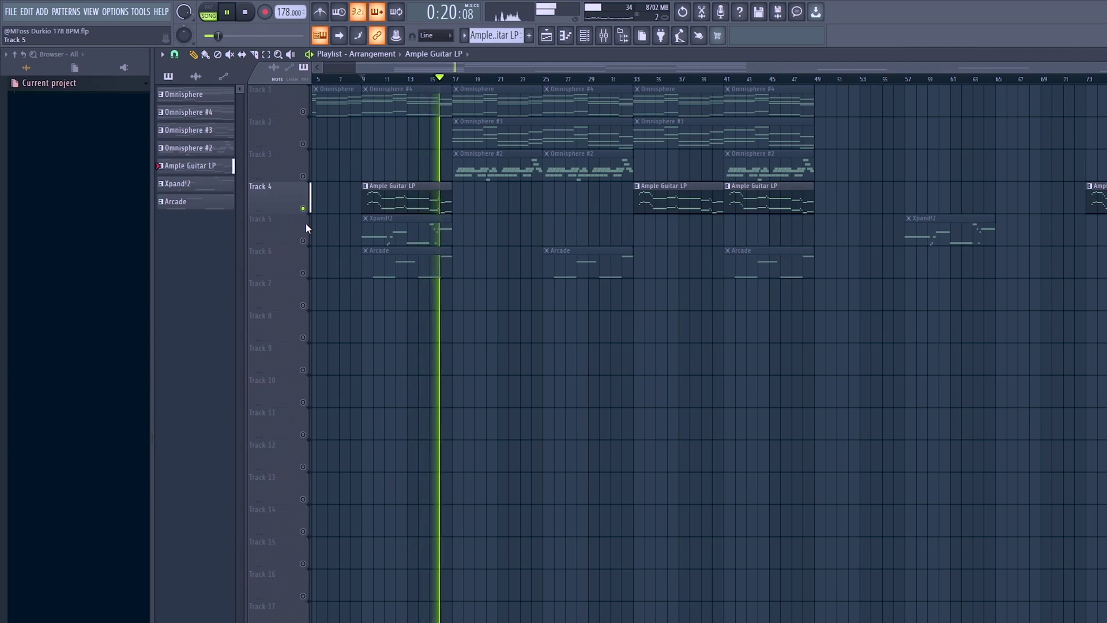
key("space")
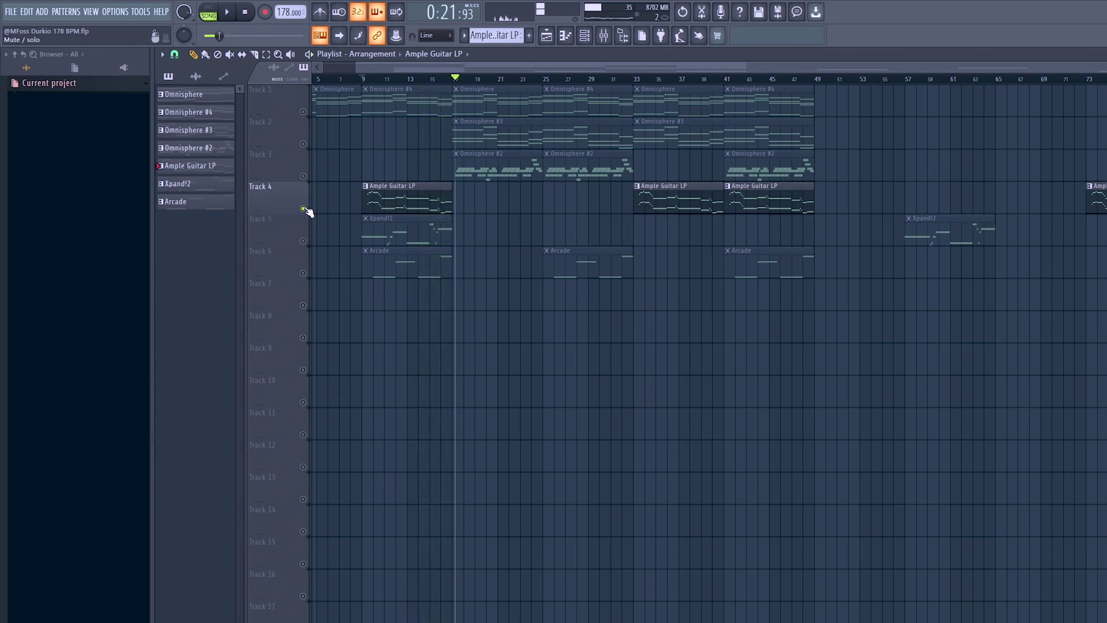
right_click(303, 209)
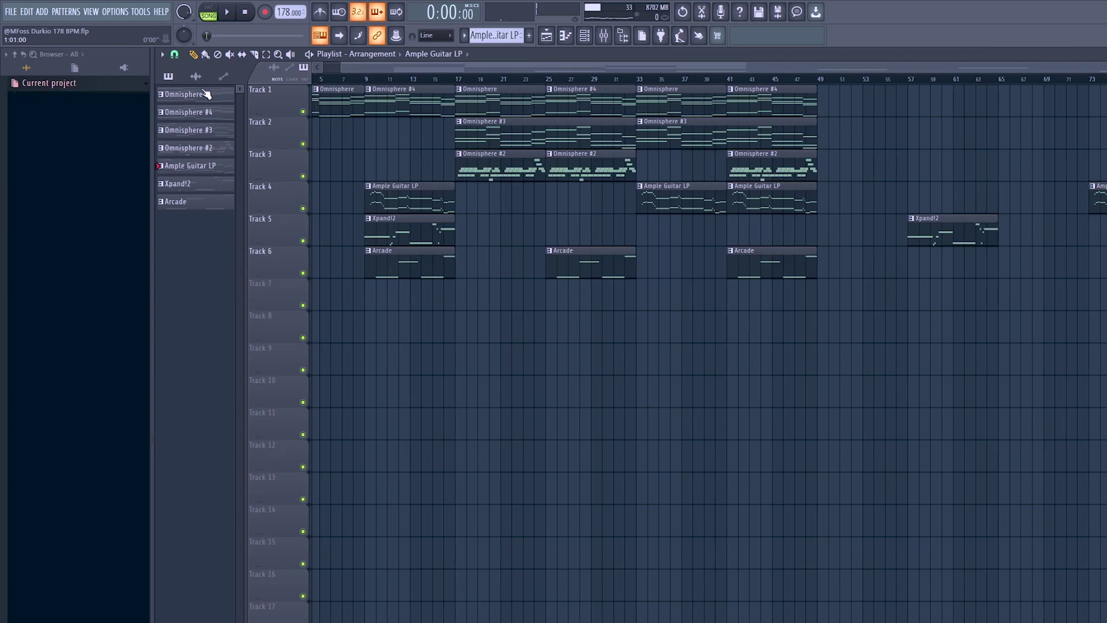
- Review the Omnisphere chord notes and the Omnisphere #2 melody notes in the piano roll, returning to the playlist after each
scroll(421, 364, "left", 2)
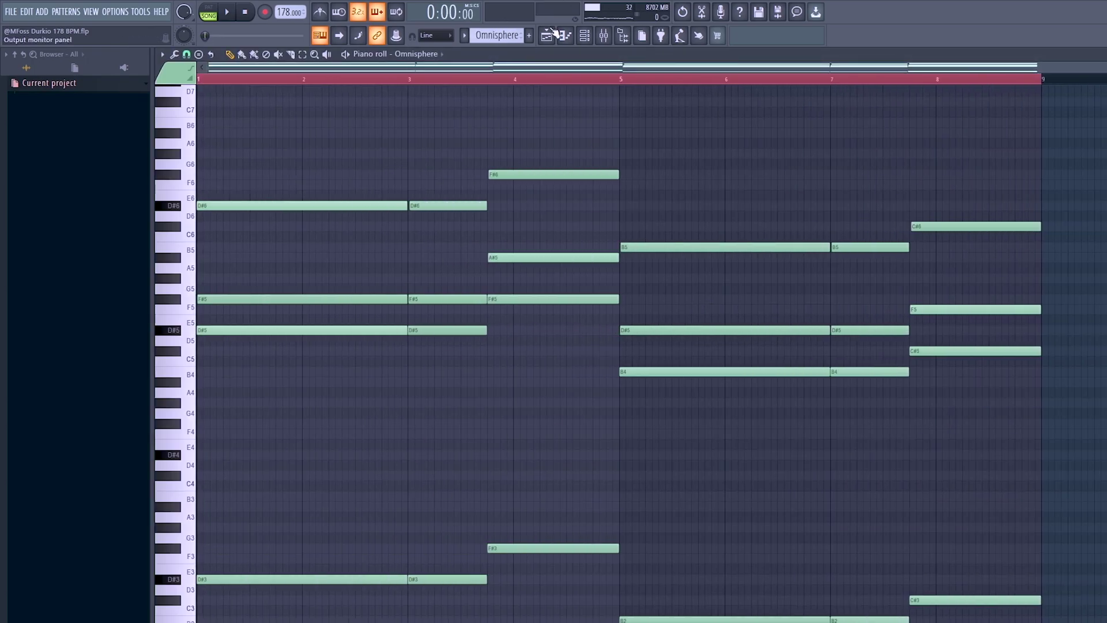
left_click(546, 35)
double_click(504, 163)
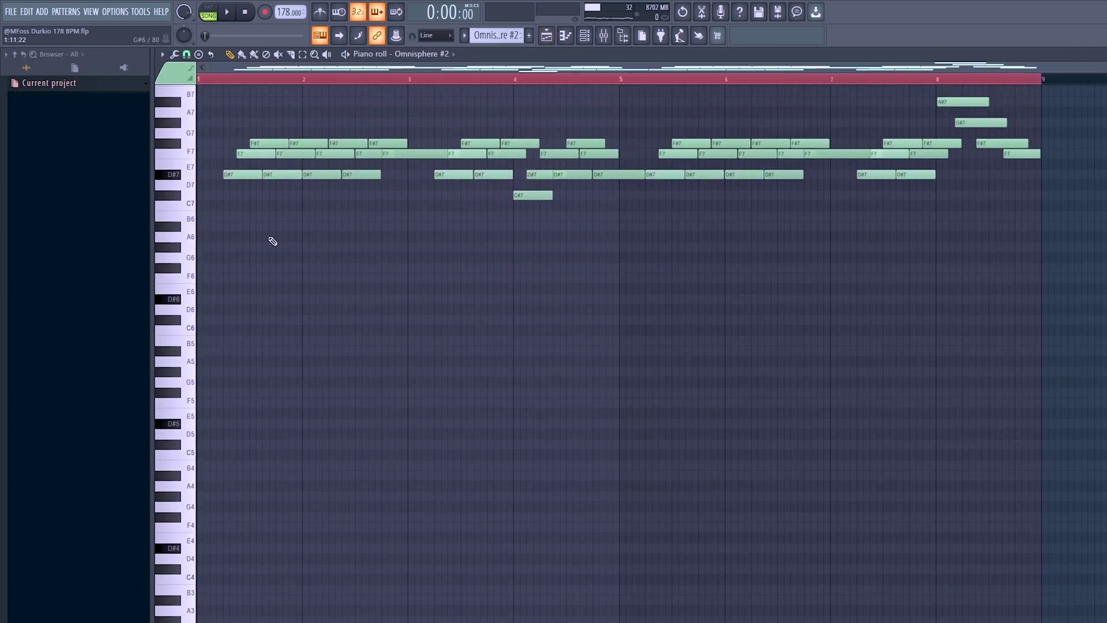
scroll(565, 361, "up", 1)
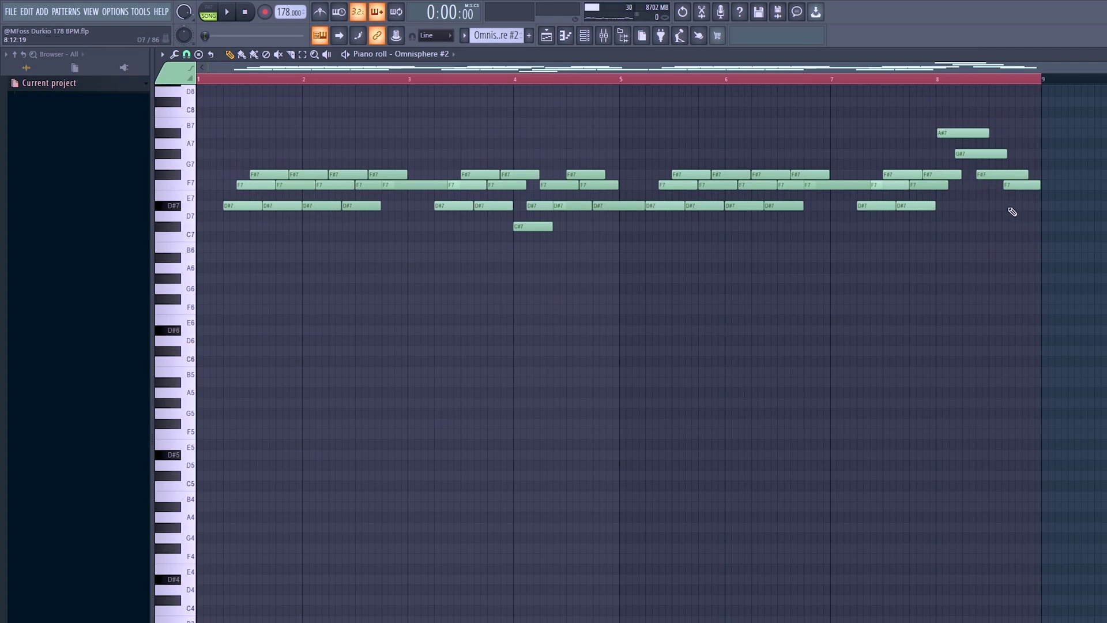
left_click(547, 35)
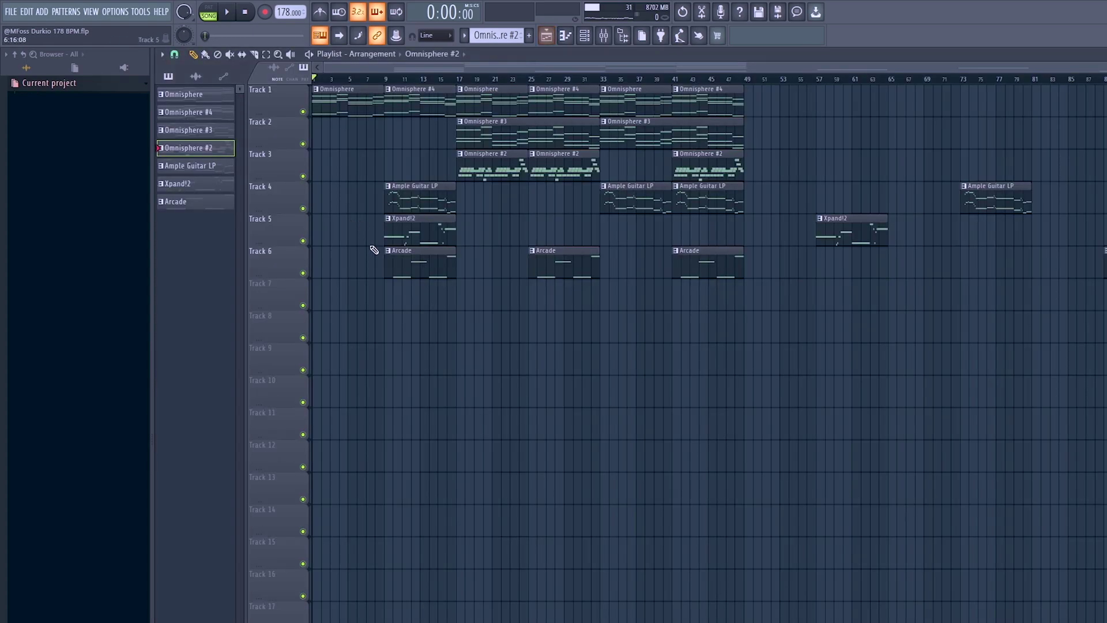
- Examine the Xpand!2 bass notes in the piano roll, including the short notes after bar 3, and return to the playlist
double_click(403, 235)
scroll(417, 404, "down", 3)
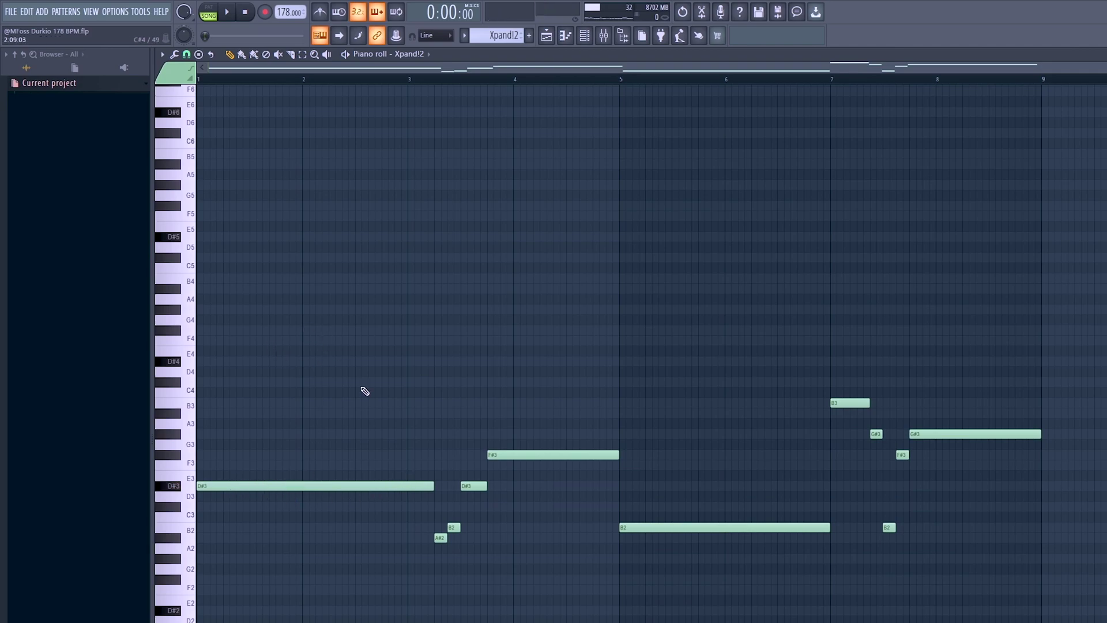
left_click_drag(486, 515, 441, 562)
left_click(545, 38)
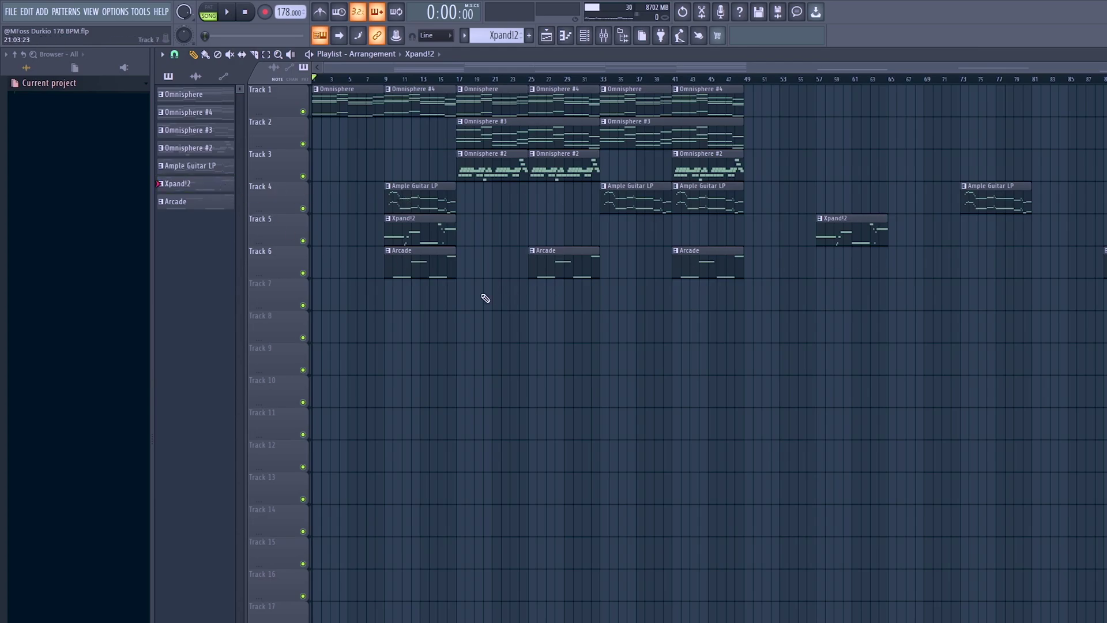
- Select the Master track in the mixer and play the full arrangement from the beginning in the playlist
left_click(611, 39)
left_click(196, 342)
key("space")
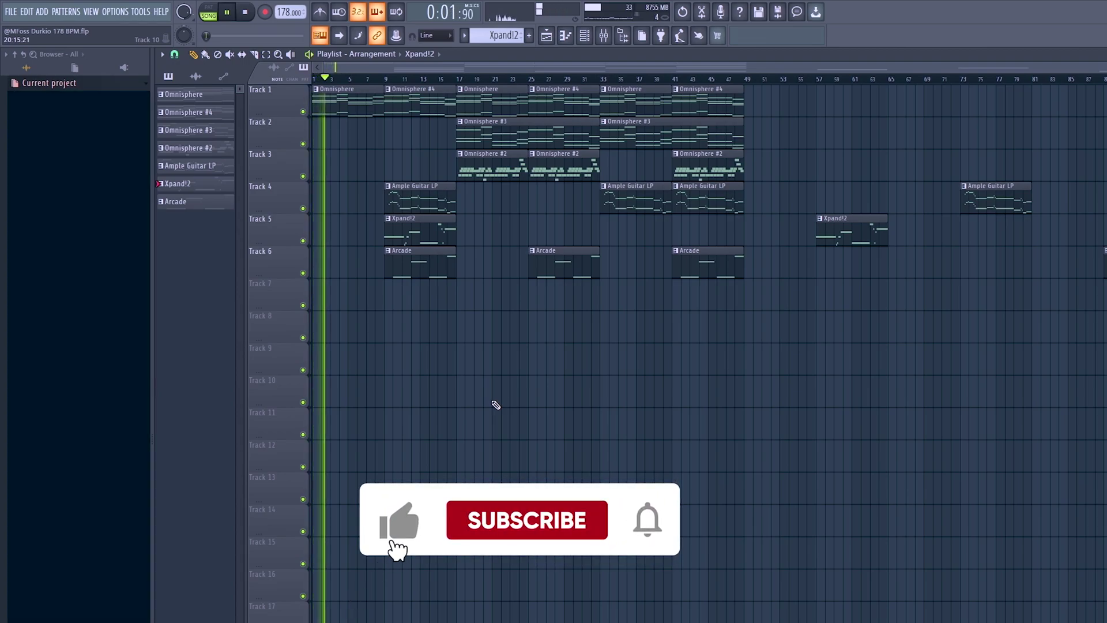